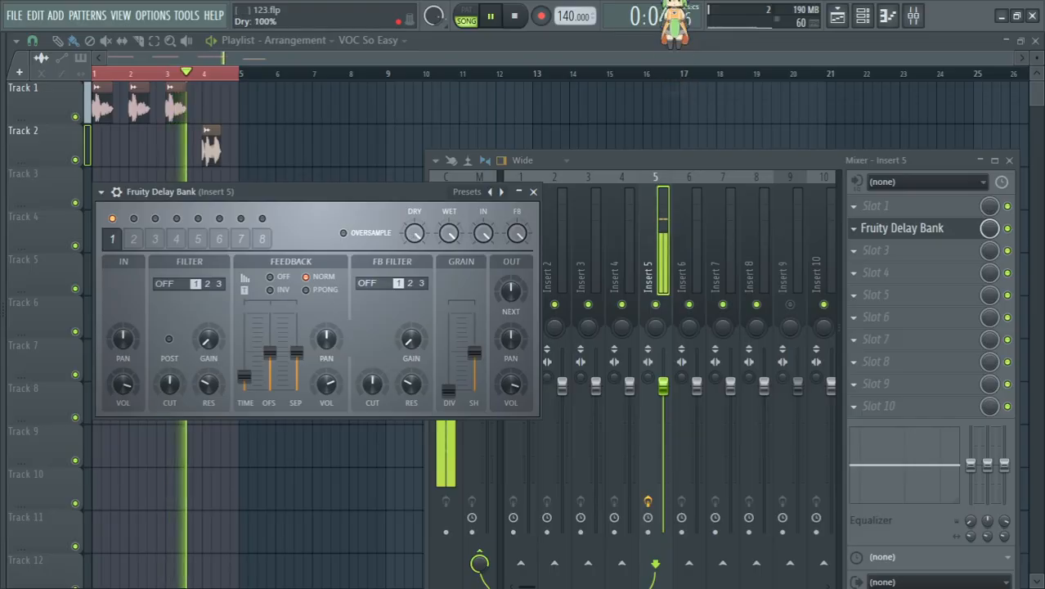
Step: Shorten the first Fruity Delay Bank delay's time to about 0:45 and set its feedback mode to Off
key(space)
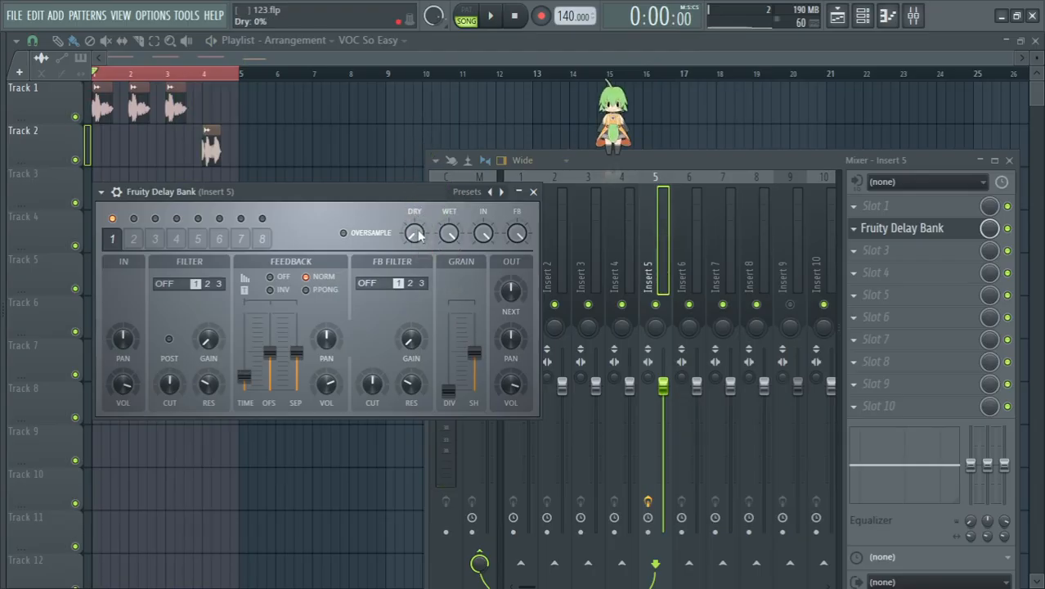
drag(245, 381, 242, 386)
click(270, 278)
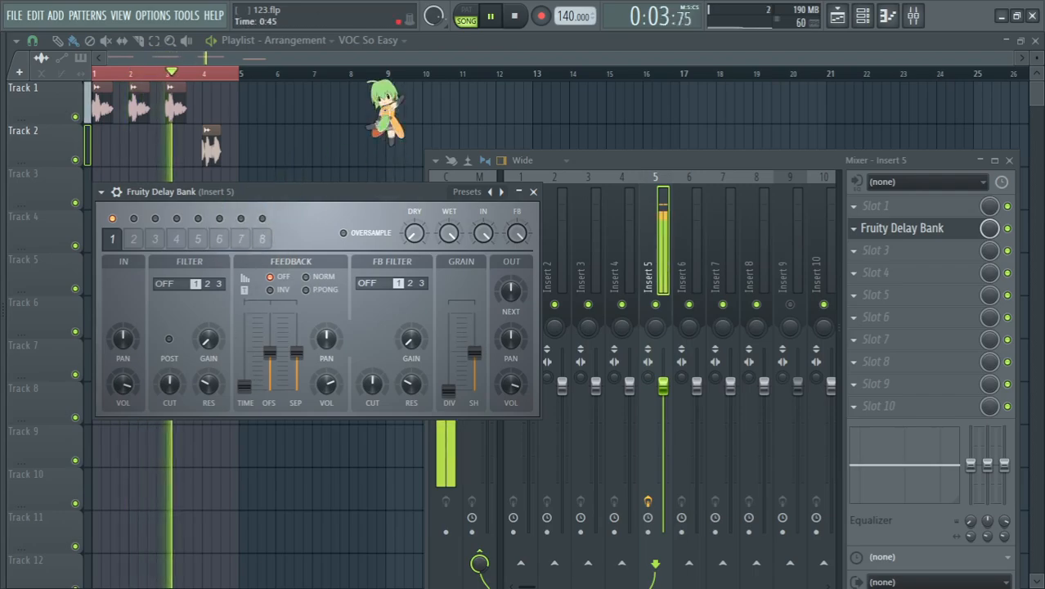
Step: Raise the Delay Bank's grain divisions, set the grain shape to -72%, and shorten the delay time to about 0:16
drag(448, 390, 475, 381)
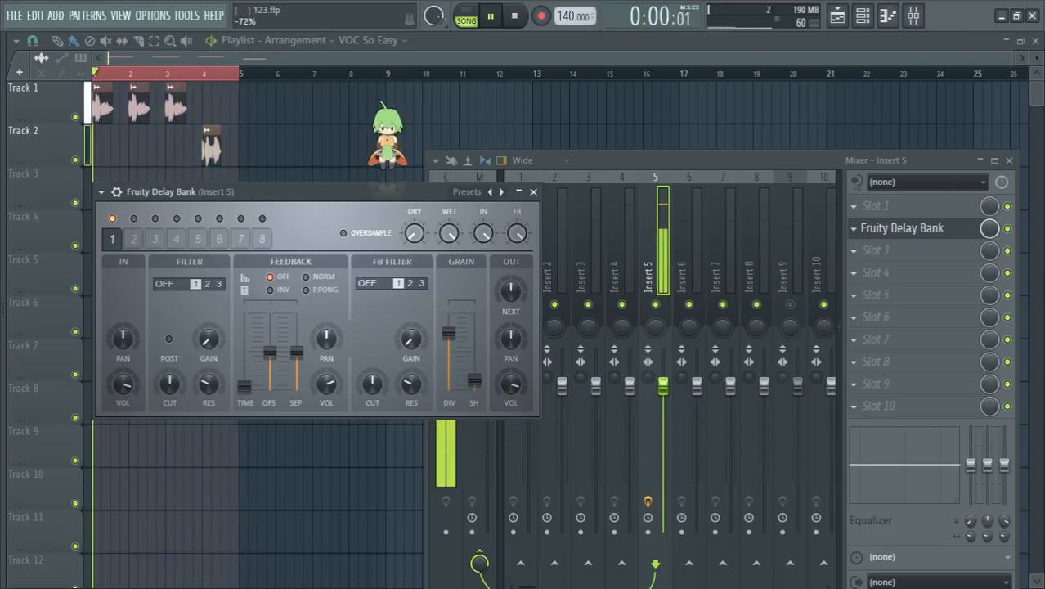
drag(247, 387, 245, 390)
key(super+space)
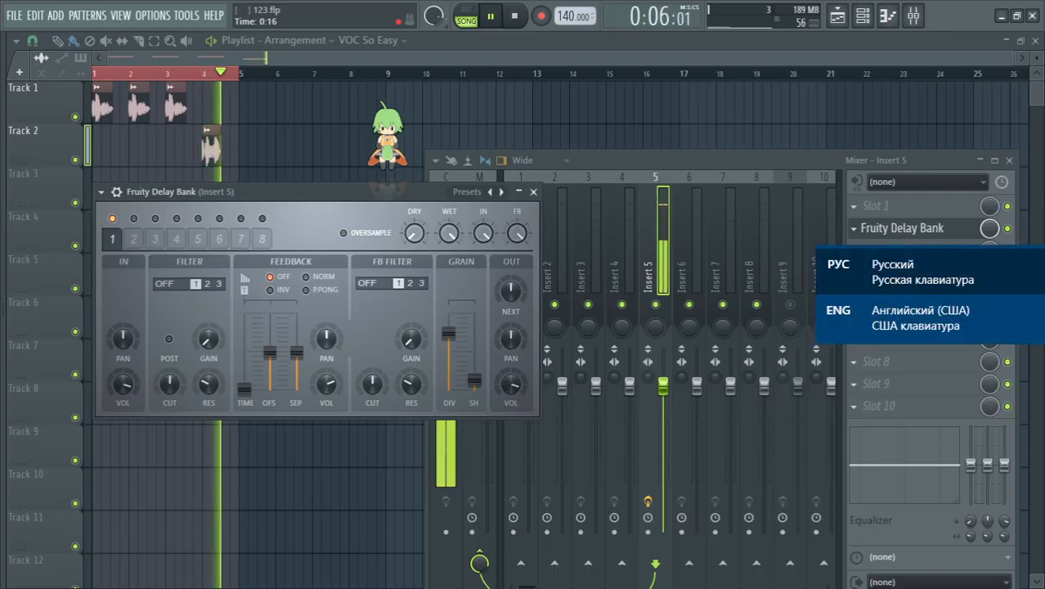
drag(245, 389, 245, 394)
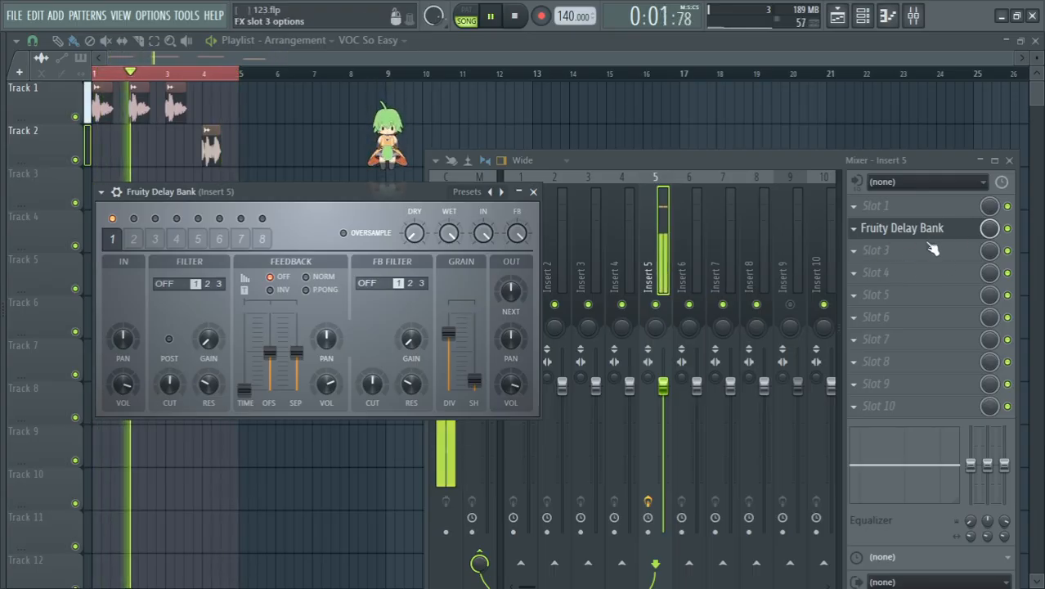
click(858, 252)
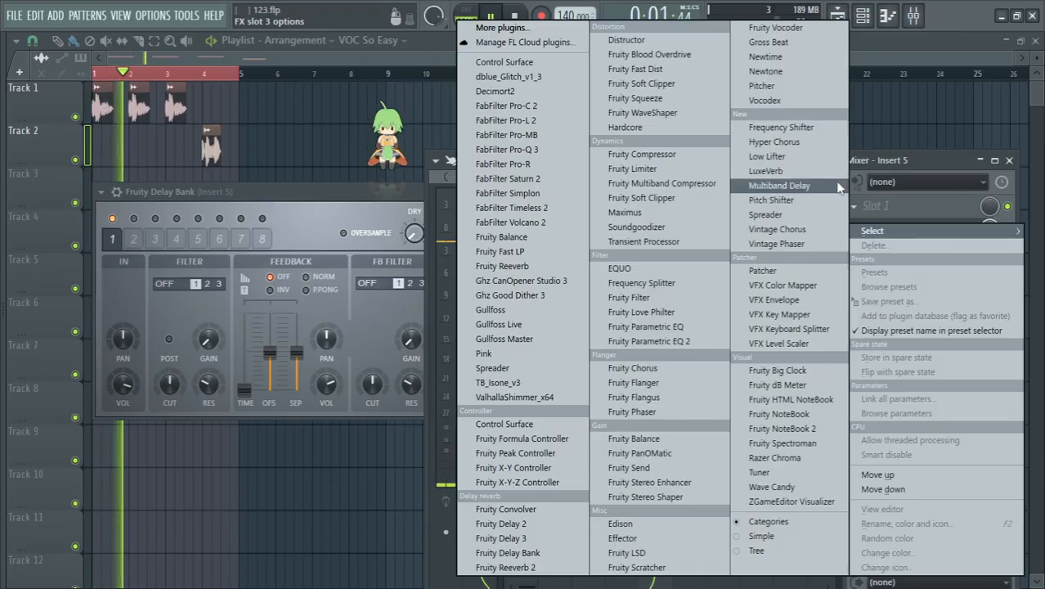
click(819, 202)
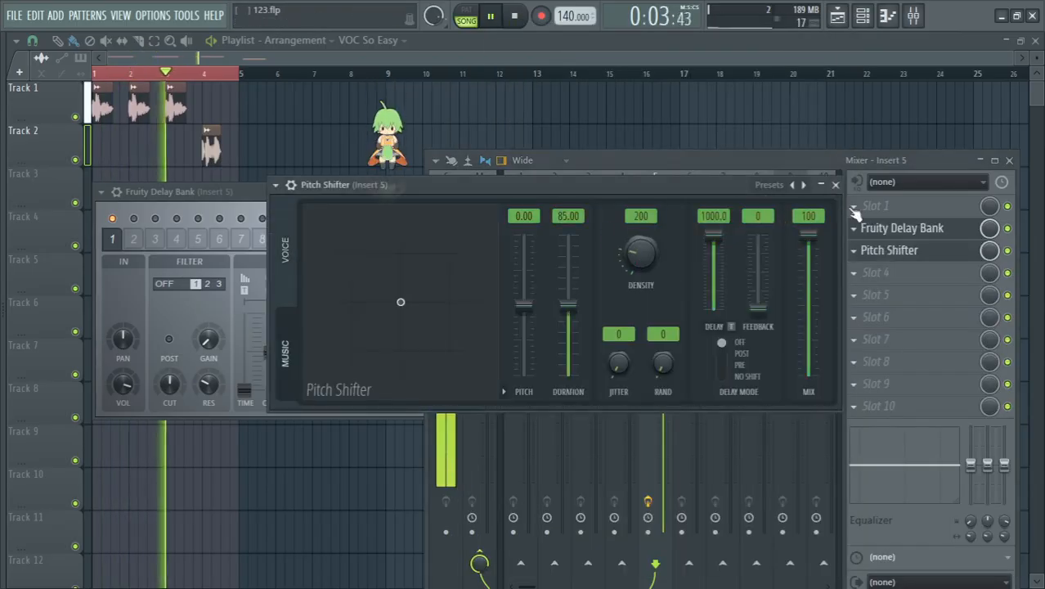
click(854, 250)
click(888, 226)
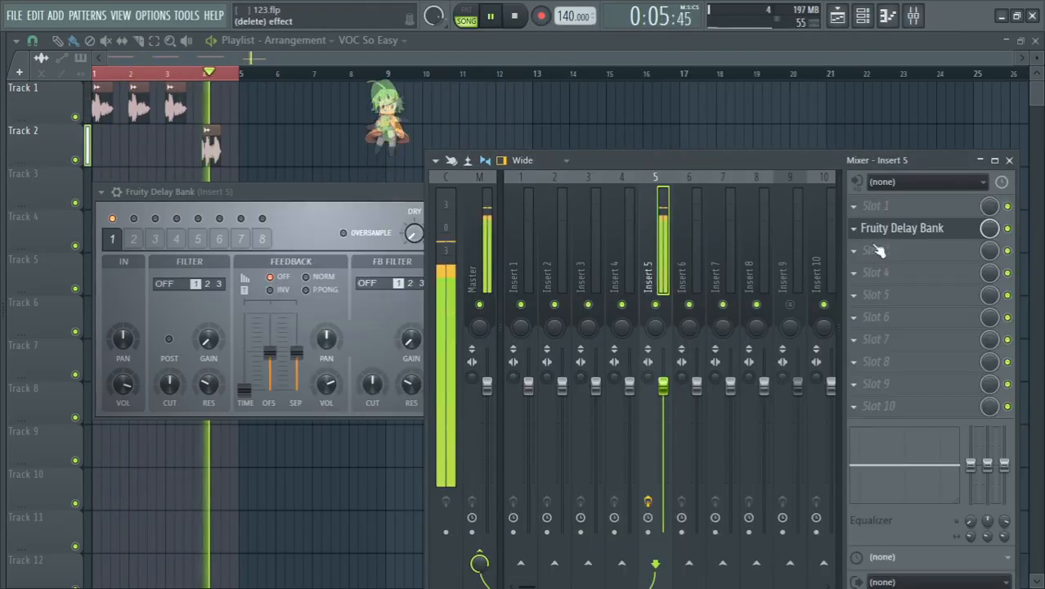
Step: Load the Frequency Shifter effect into slot 3 of Insert 5, after the Delay Bank
click(854, 206)
mouse_move(875, 230)
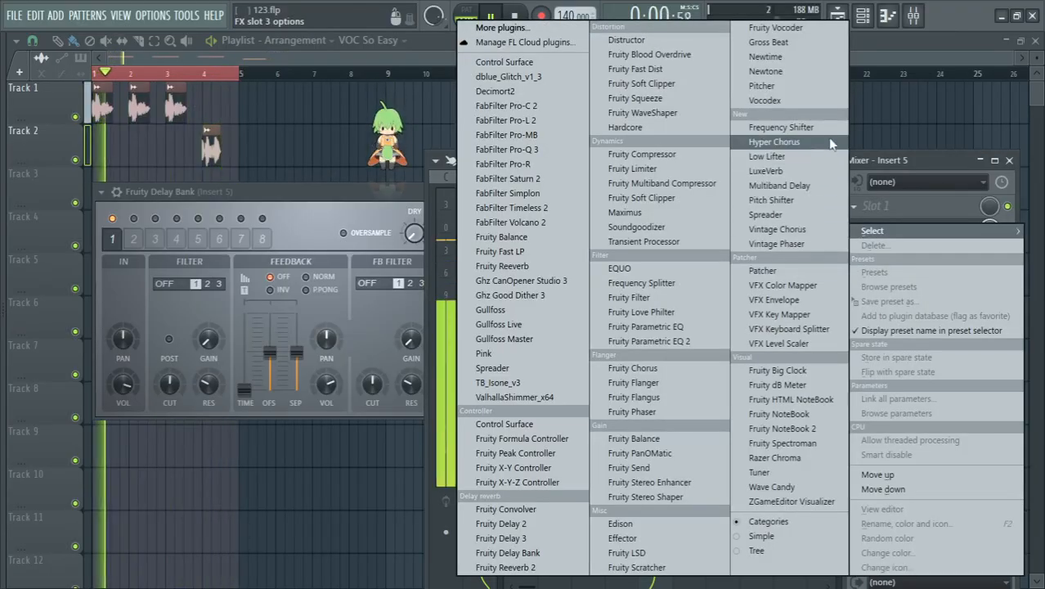
click(780, 128)
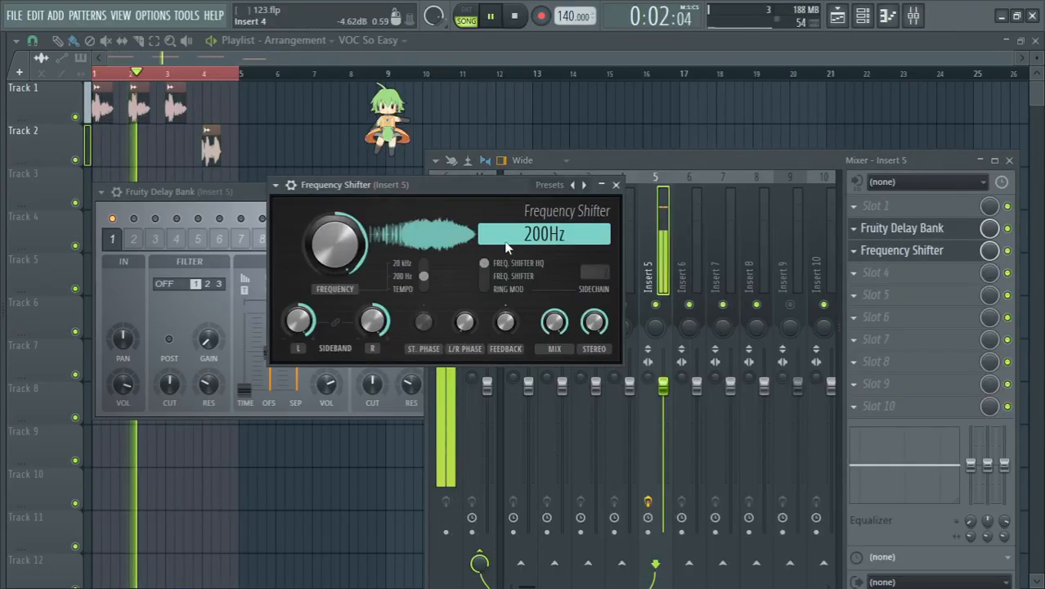
Step: Set the Frequency Shifter to Ring Mod in the 20 kHz range with a frequency of about 1201 Hz
drag(333, 243, 333, 273)
click(425, 276)
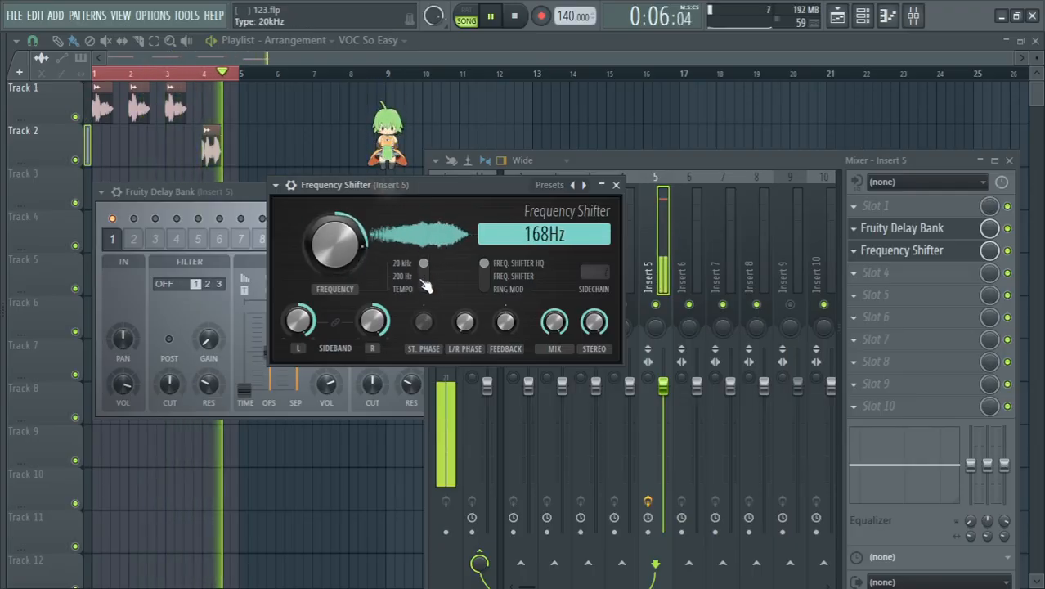
click(484, 286)
mouse_move(333, 243)
mouse_down()
mouse_move(334, 214)
mouse_move(334, 279)
mouse_move(334, 234)
mouse_move(334, 249)
mouse_up()
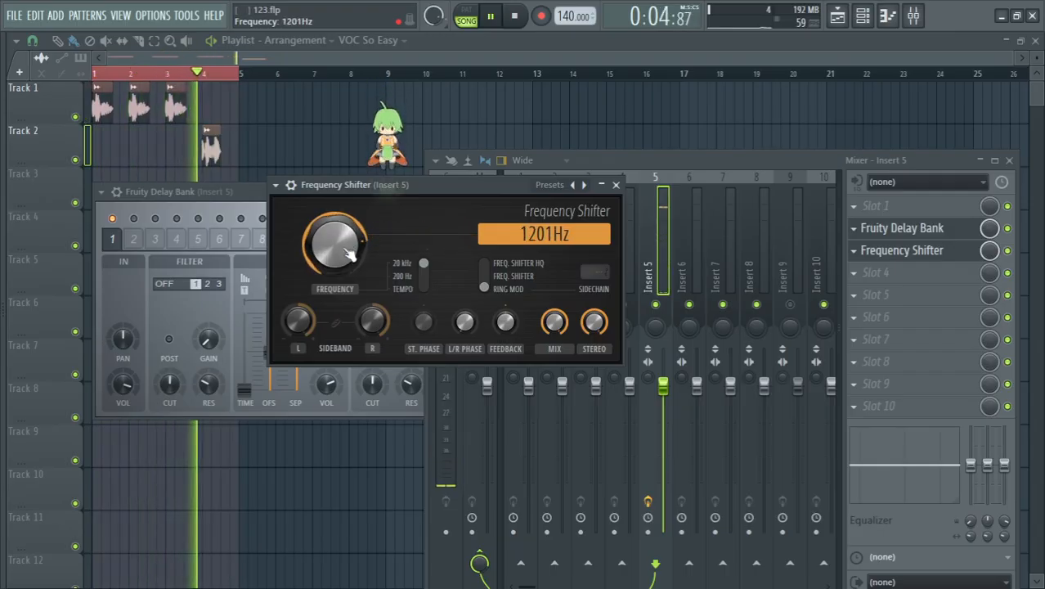
mouse_move(505, 321)
mouse_down()
mouse_move(505, 307)
mouse_move(505, 325)
mouse_up()
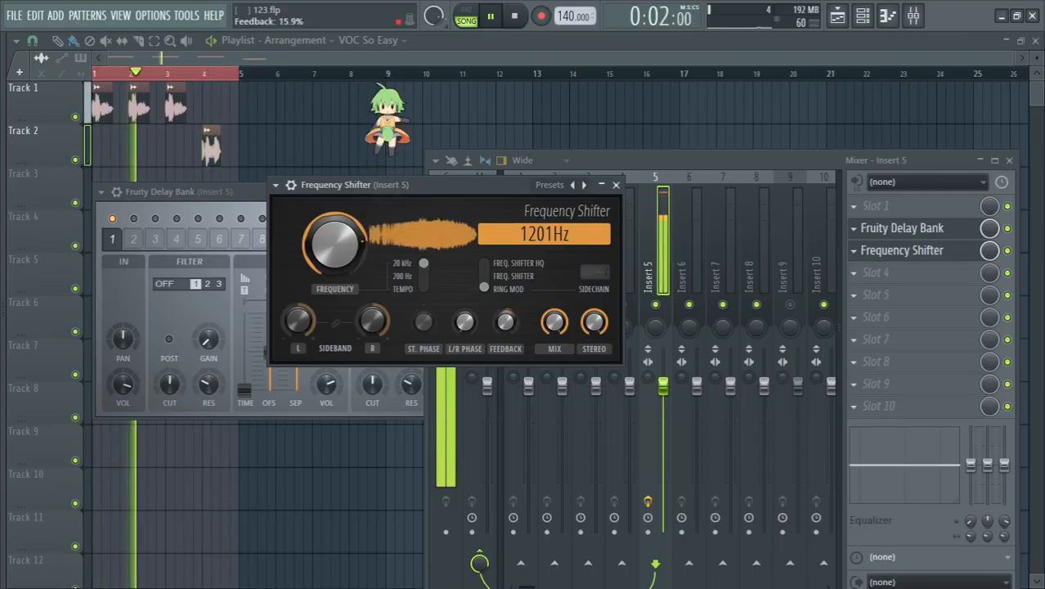
right_click(505, 323)
click(523, 336)
Step: Raise the Frequency Shifter's frequency to about 1707 Hz and stop playback
mouse_move(335, 244)
mouse_down()
mouse_move(335, 224)
mouse_move(335, 236)
mouse_up()
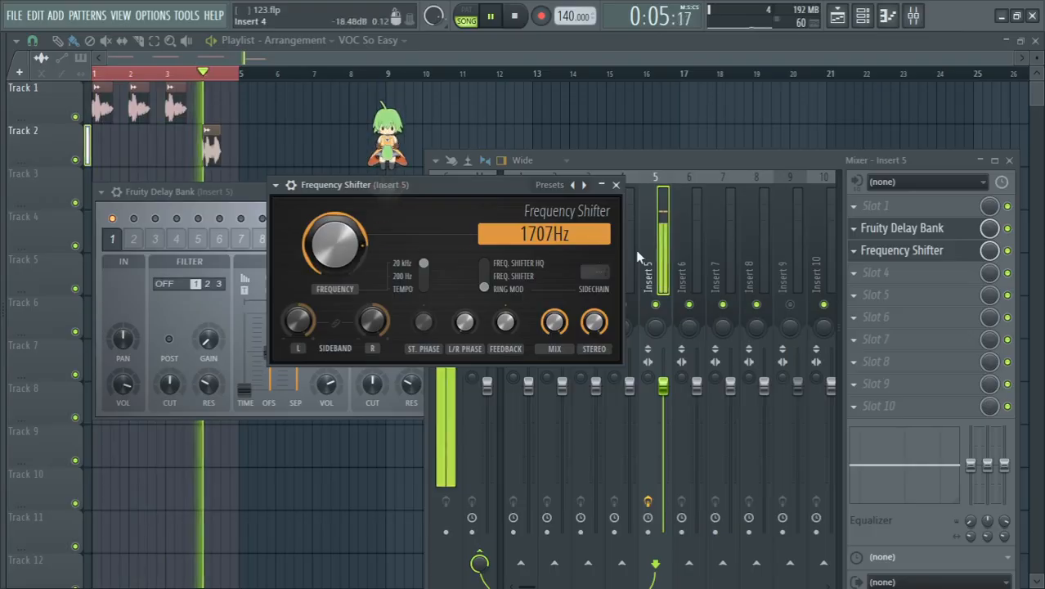
key(space)
Step: Load the Fruity Squeeze effect into slot 4 of Insert 5
click(875, 273)
mouse_move(872, 231)
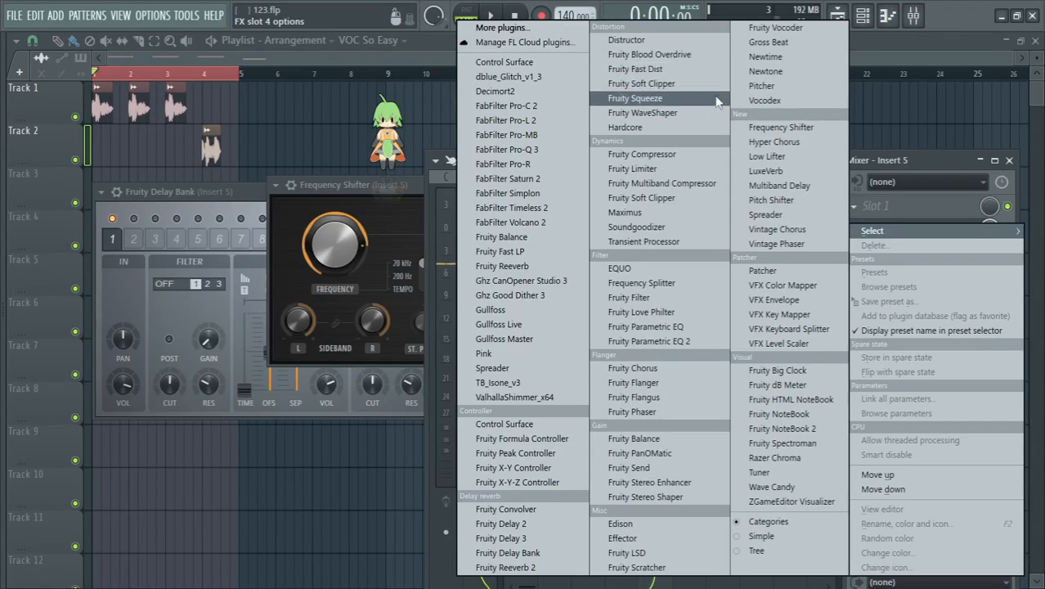
click(654, 98)
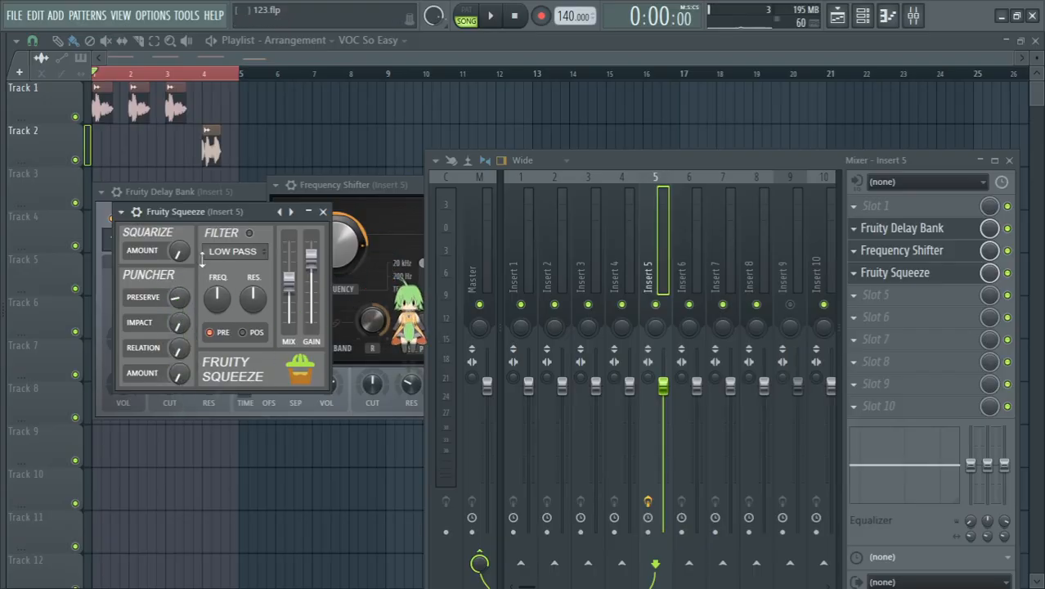
Step: While the loop plays, raise Fruity Squeeze's mix to maximum and set its Squarize amount to about 12.0 steps
key(space)
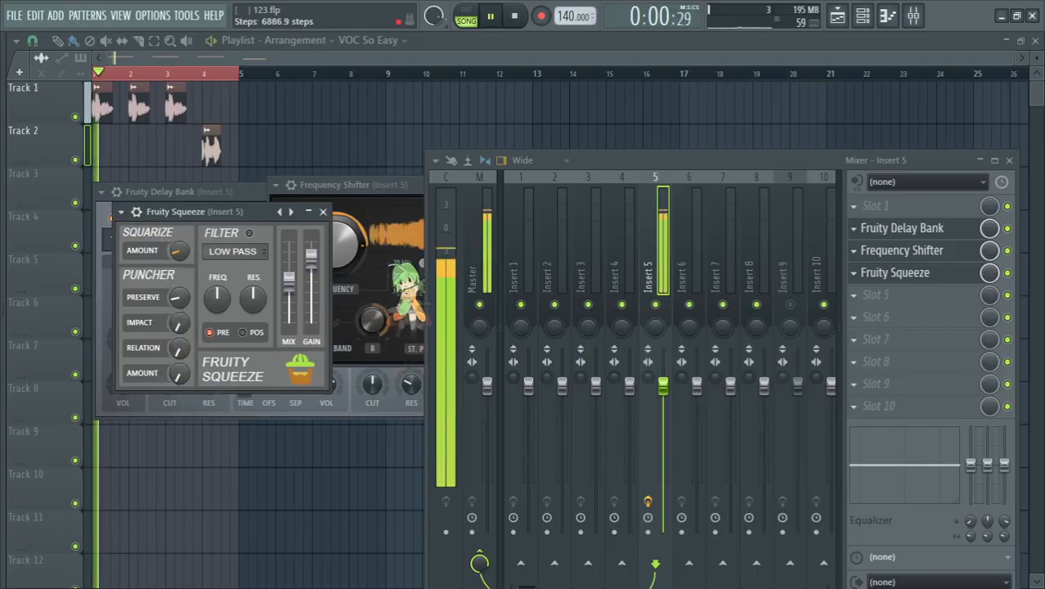
drag(288, 280, 288, 243)
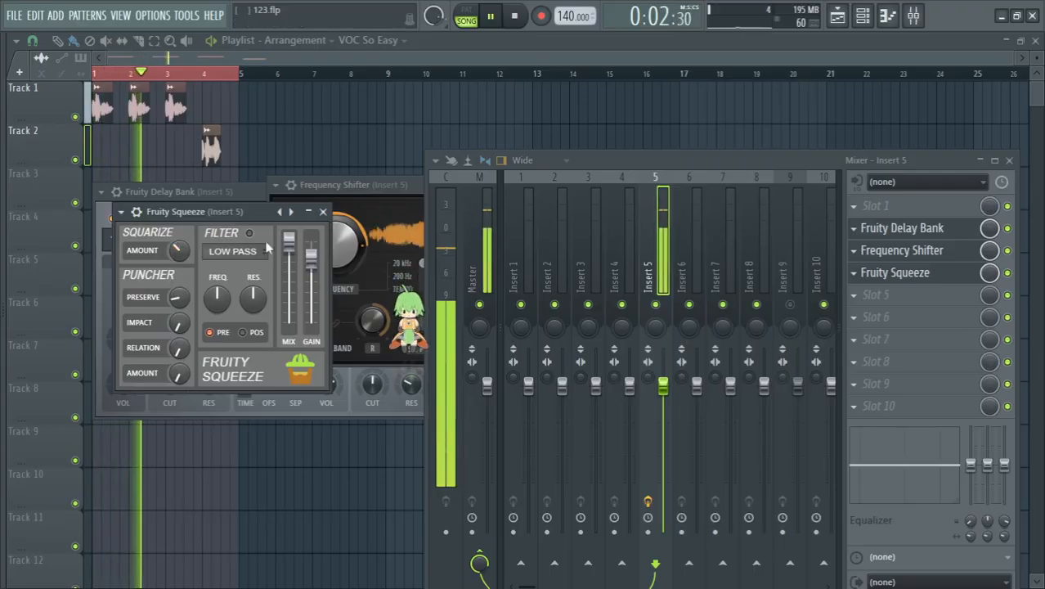
drag(177, 251, 177, 209)
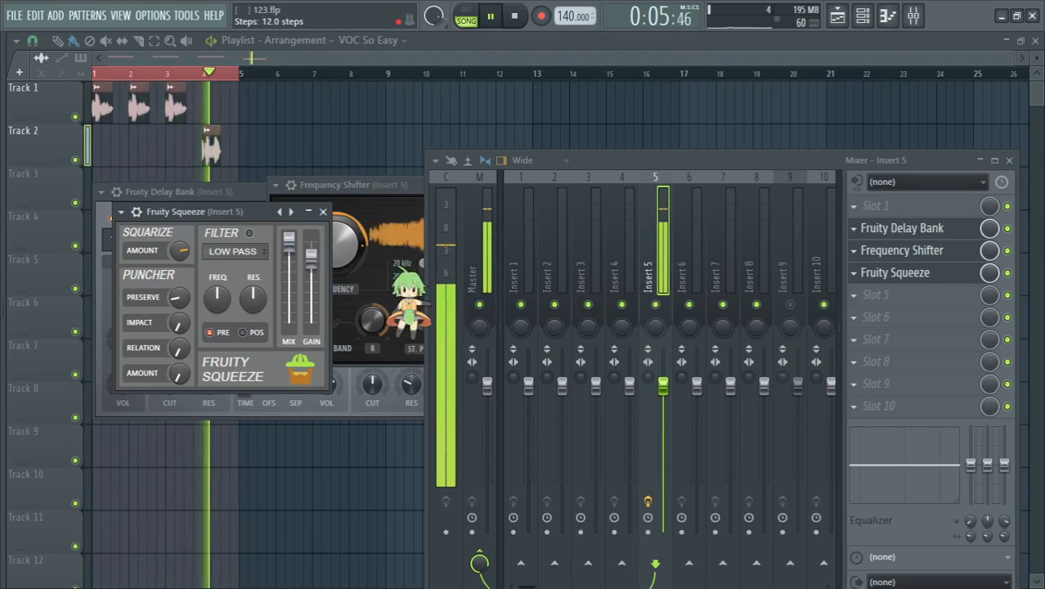
Step: Detach the Fruity Delay Bank and Fruity Squeeze windows and place them apart, with Squeeze below the Delay Bank
drag(257, 211, 246, 347)
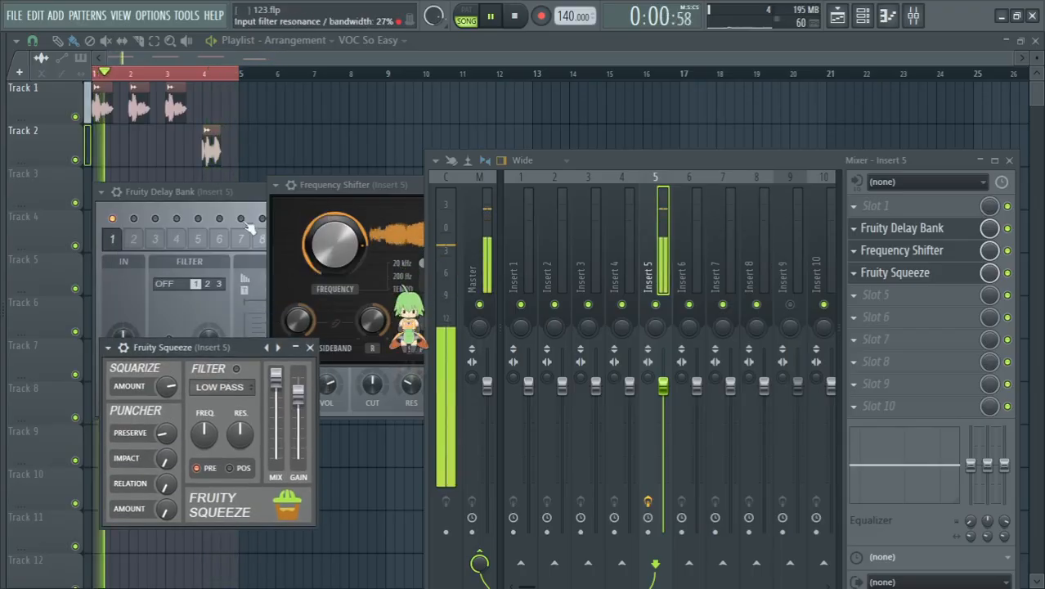
click(101, 191)
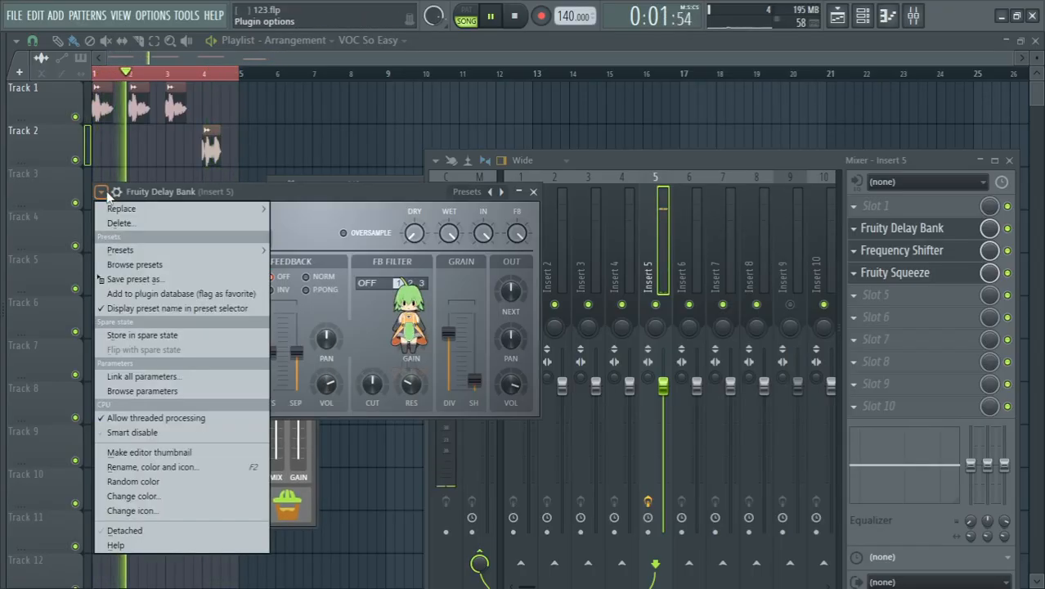
click(126, 530)
drag(287, 191, 290, 7)
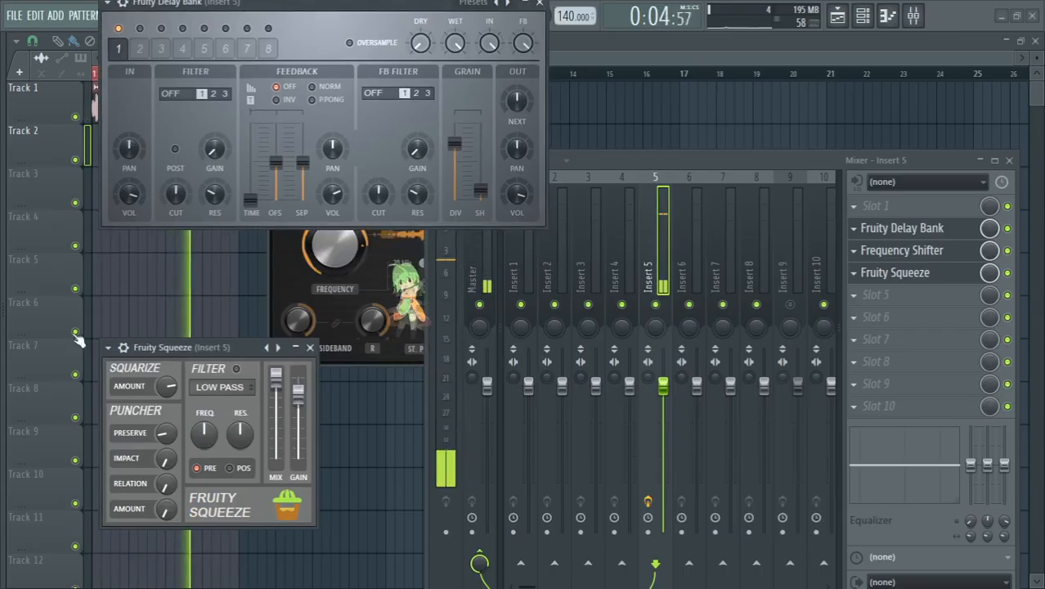
click(107, 347)
click(146, 551)
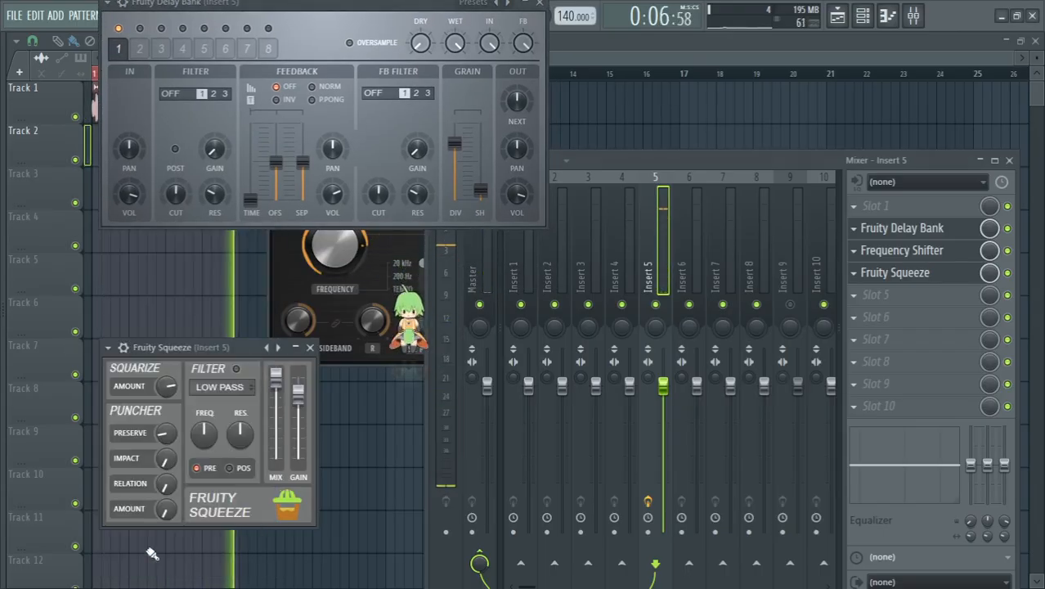
Step: Detach the Frequency Shifter window and arrange it clear of the Delay Bank so all three effects are accessible
click(309, 278)
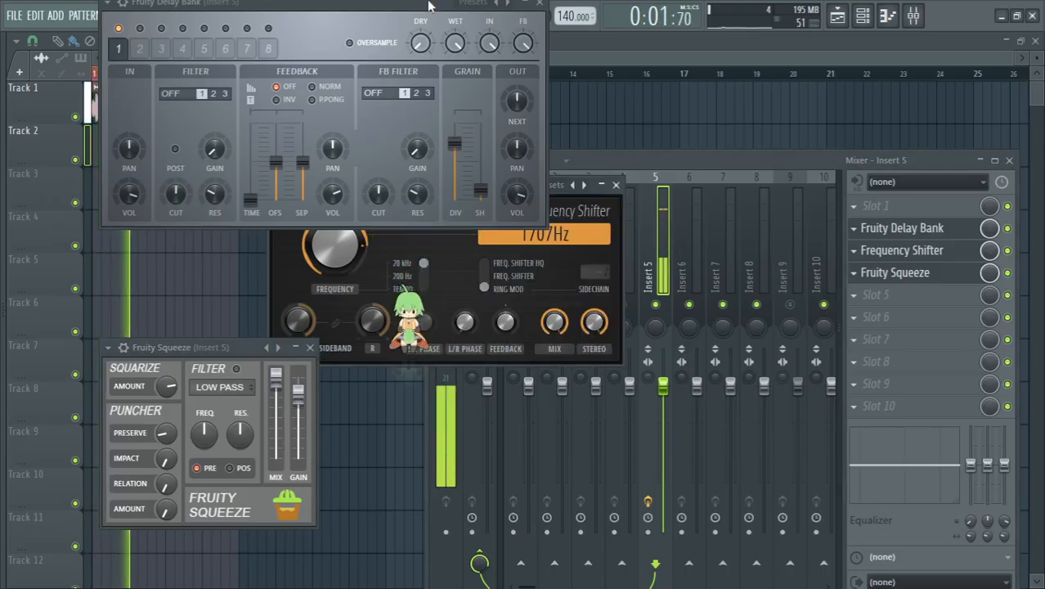
drag(393, 3, 292, 3)
drag(488, 188, 577, 254)
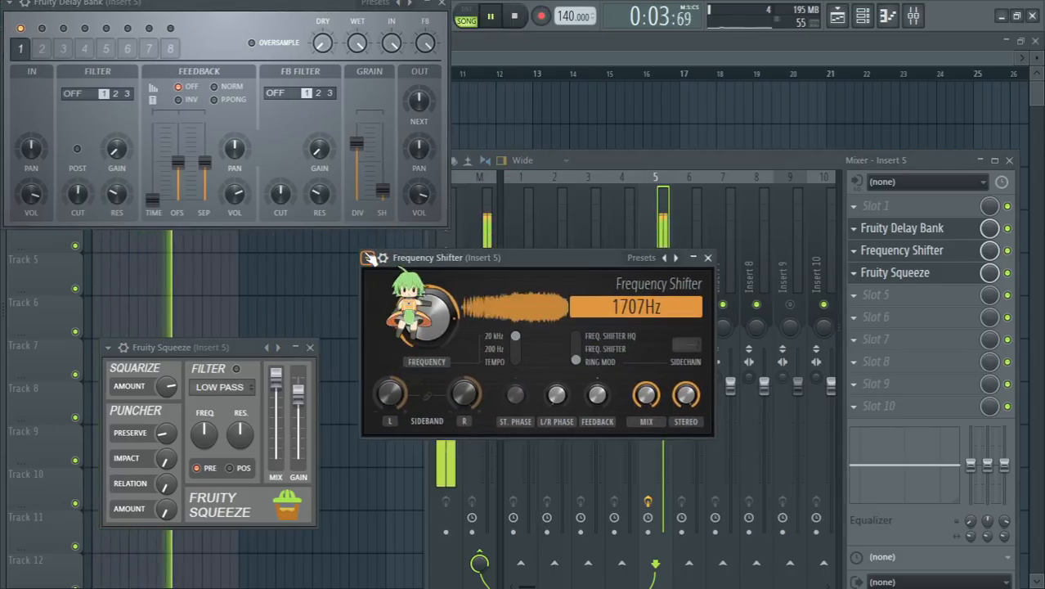
click(366, 257)
click(418, 554)
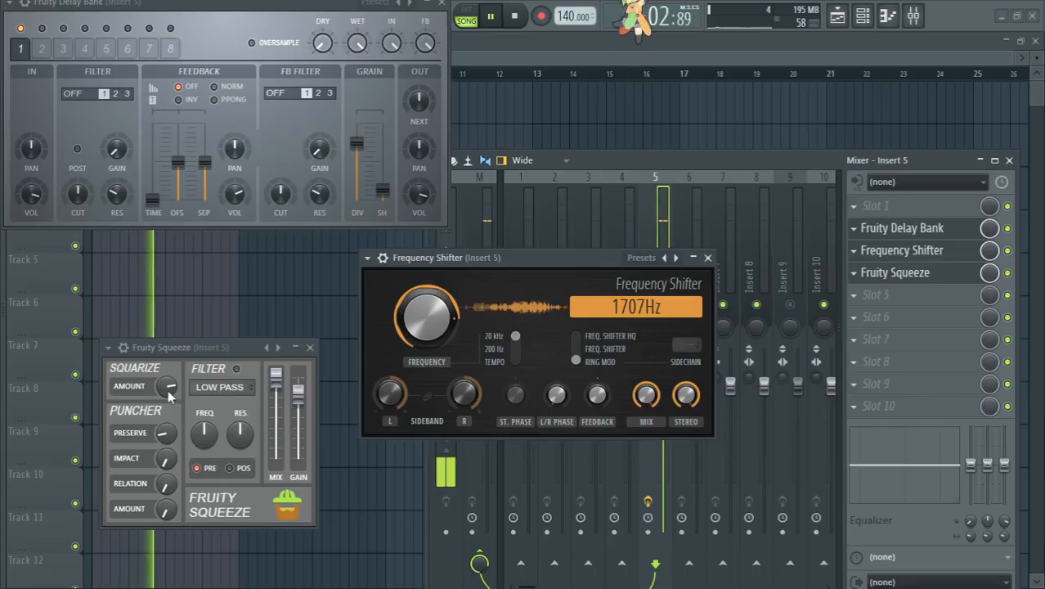
Step: Reposition the Delay Bank and Frequency Shifter windows and lower the ring modulation frequency to about 331 Hz
mouse_move(398, 333)
mouse_down()
mouse_move(399, 360)
mouse_move(398, 314)
mouse_up()
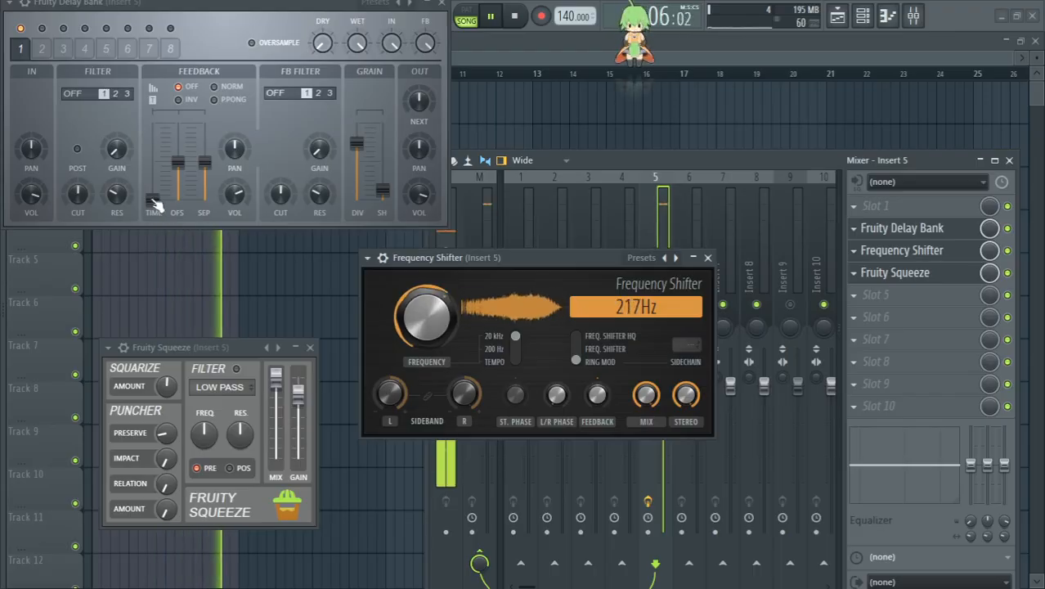
drag(223, 3, 239, 132)
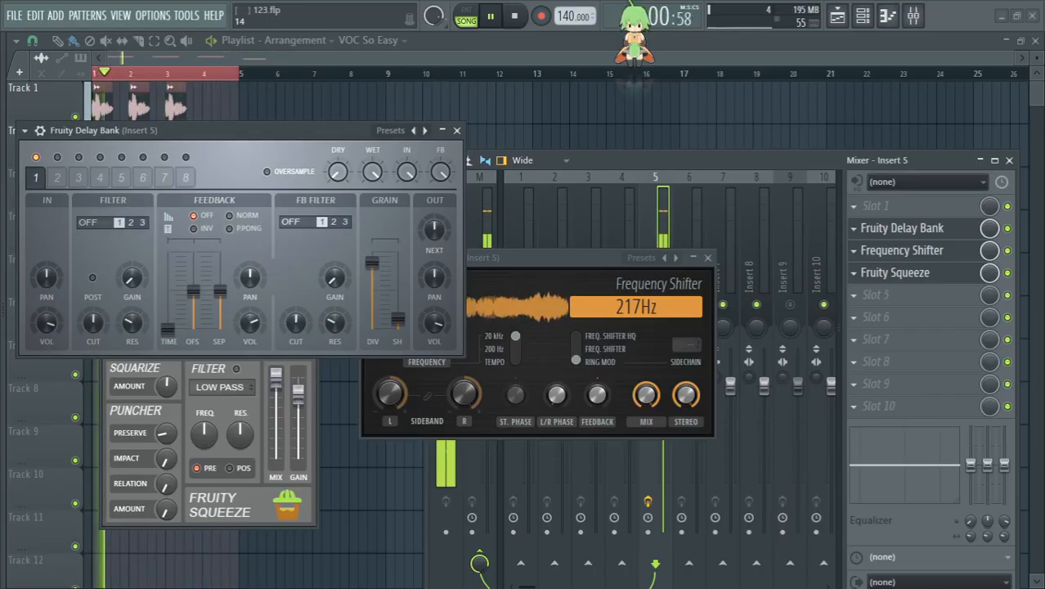
drag(599, 263, 627, 225)
drag(472, 291, 452, 272)
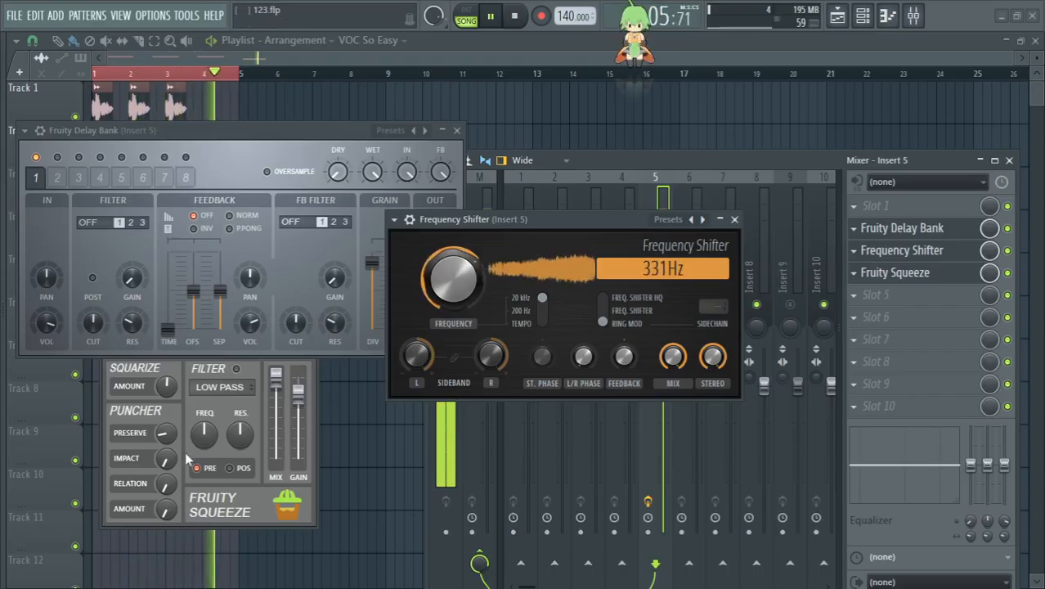
Step: Set Fruity Squeeze's Squarize amount to about 31.7 steps and the Frequency Shifter's frequency to about 974 Hz
click(184, 391)
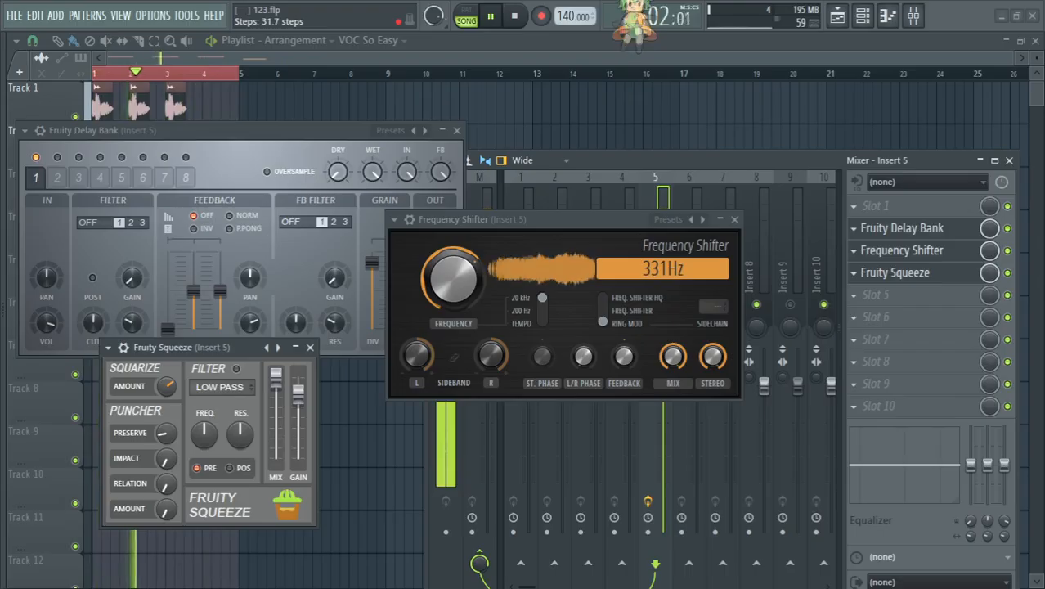
drag(485, 296, 485, 323)
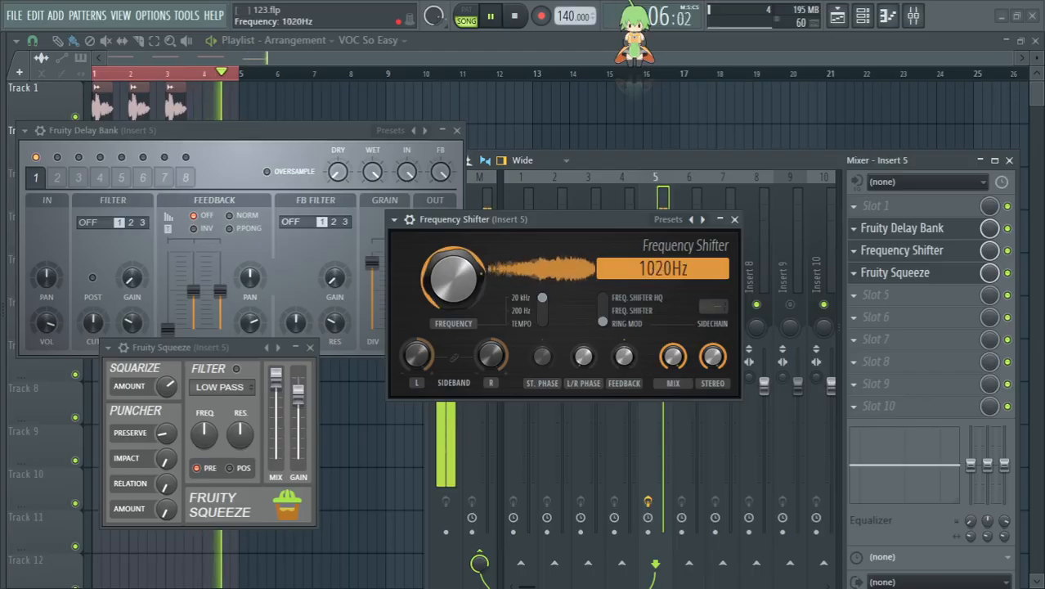
drag(454, 279, 453, 284)
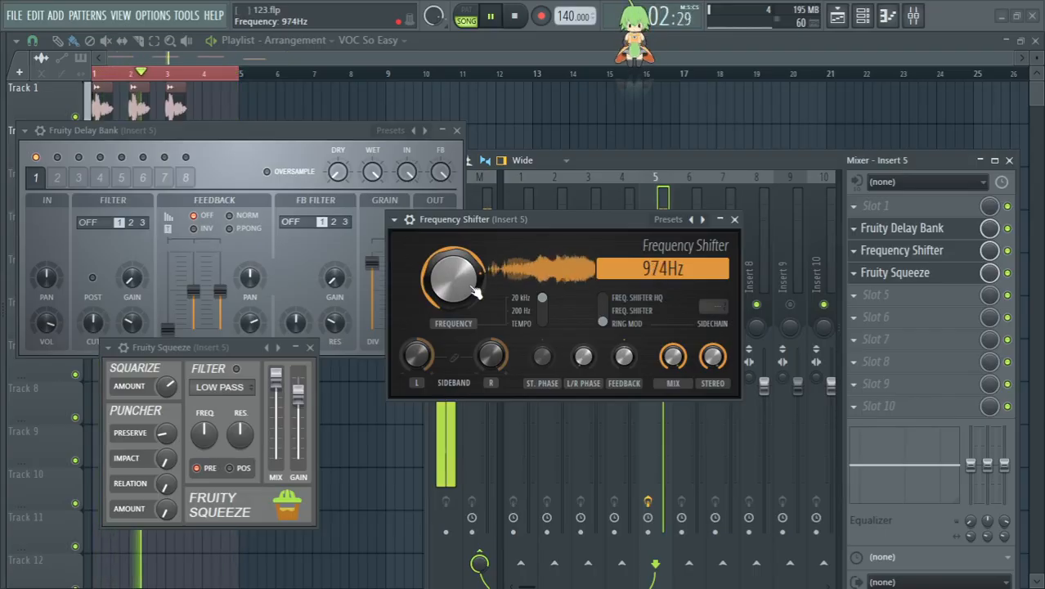
Step: Try 16 grain divisions in the Delay Bank, and finish with the grain divisions set to Off
click(371, 264)
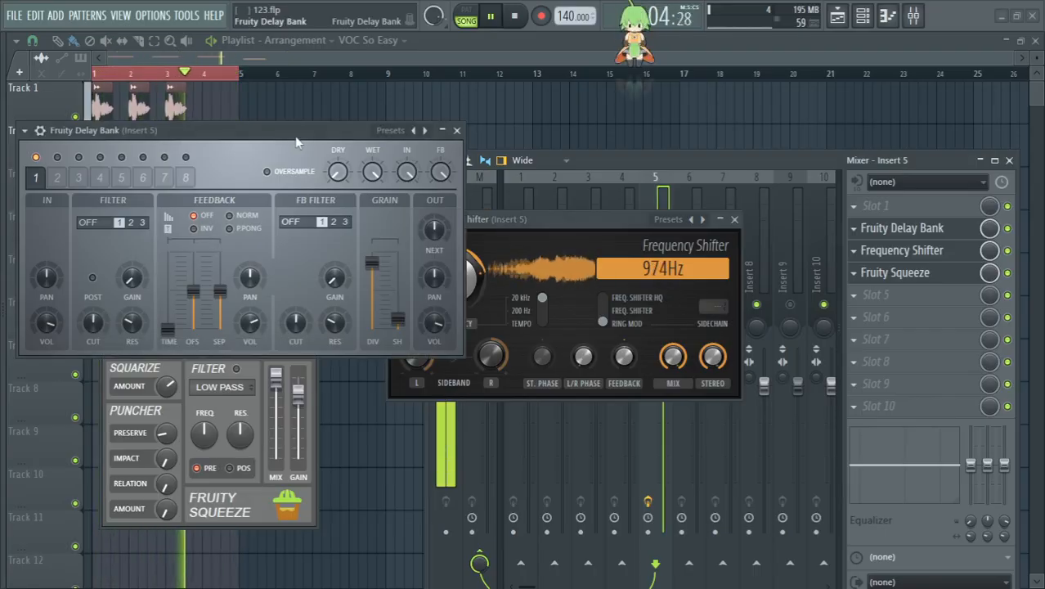
mouse_move(371, 263)
mouse_down()
mouse_move(371, 288)
mouse_move(371, 262)
mouse_up()
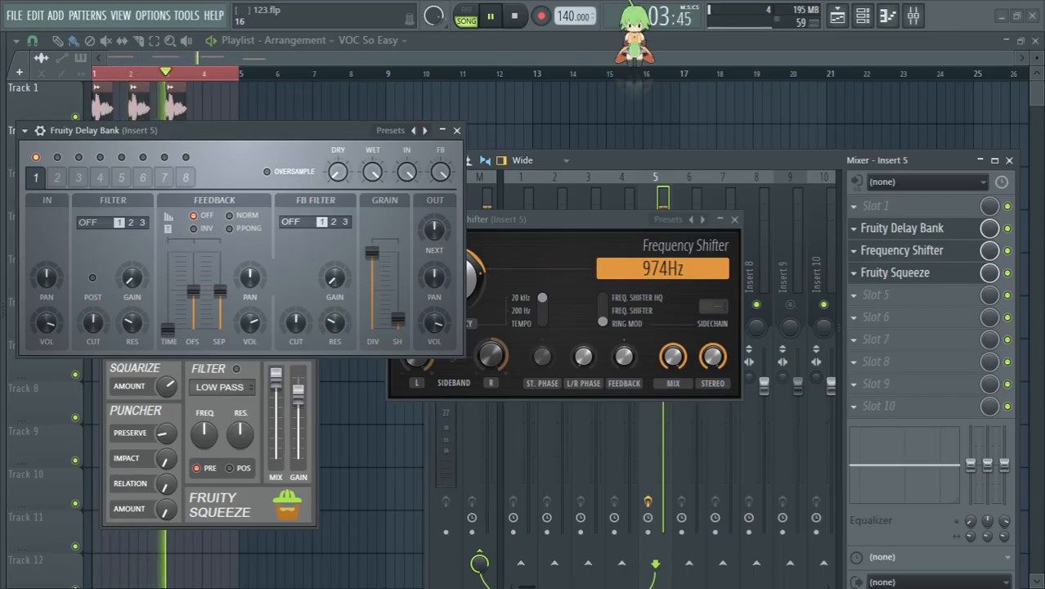
drag(371, 252, 371, 267)
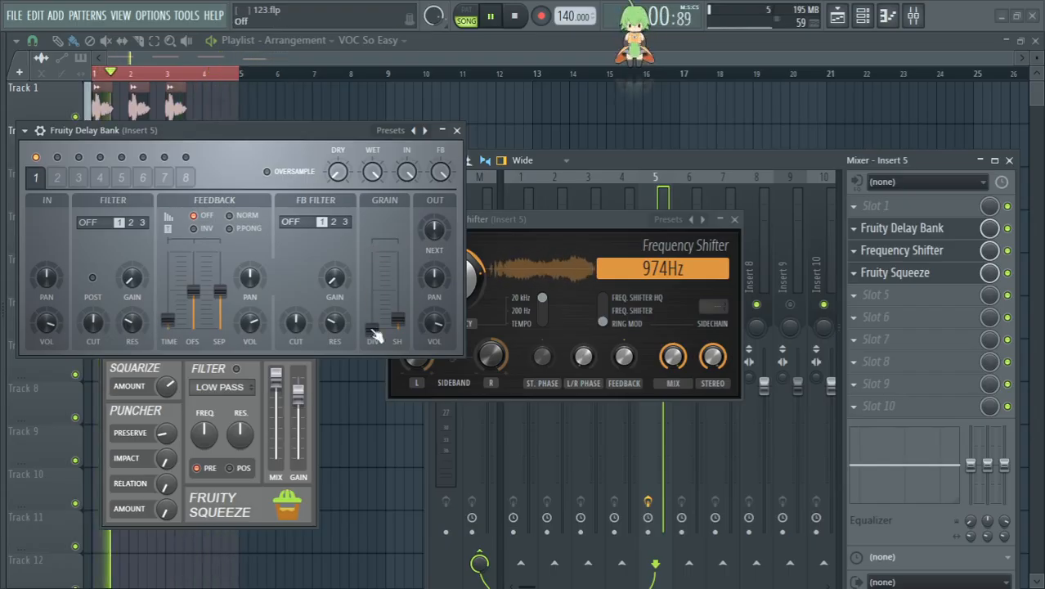
Step: Remove Fruity Delay Bank from slot 2 of Insert 5 and resume playback
click(859, 231)
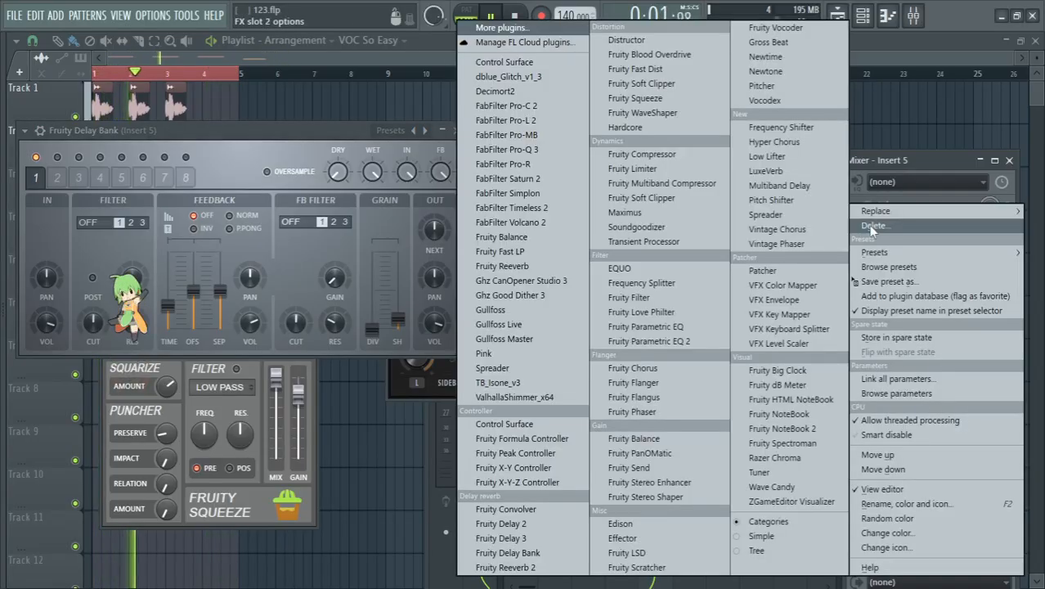
click(871, 226)
key(space)
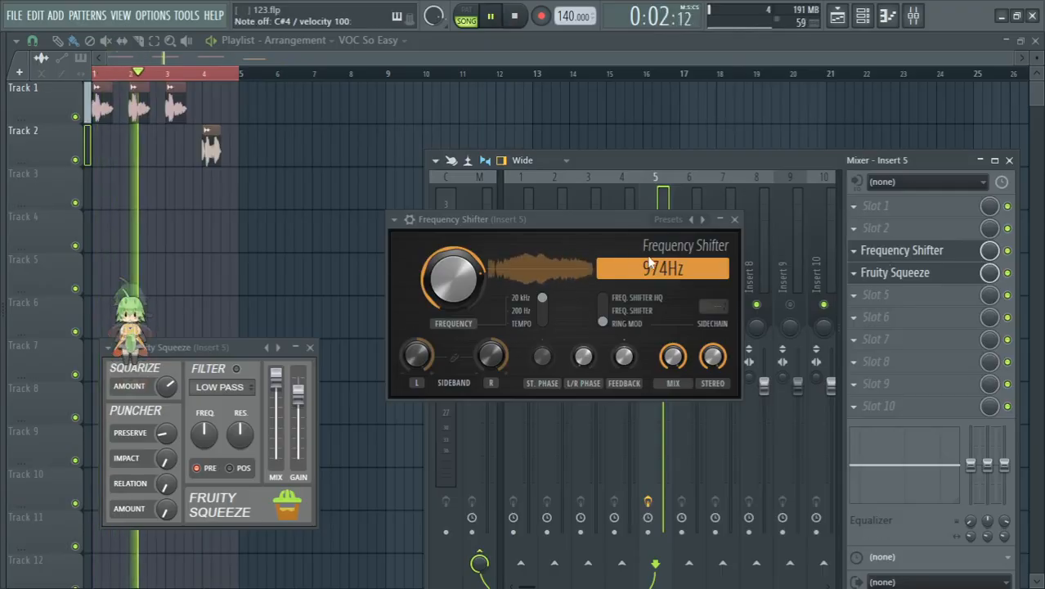
Step: Raise the Frequency Shifter's ring modulation frequency to about 1557 Hz and audition the vocal
drag(646, 261, 646, 344)
mouse_move(453, 279)
mouse_down()
mouse_move(453, 229)
mouse_move(458, 265)
mouse_up()
key(space)
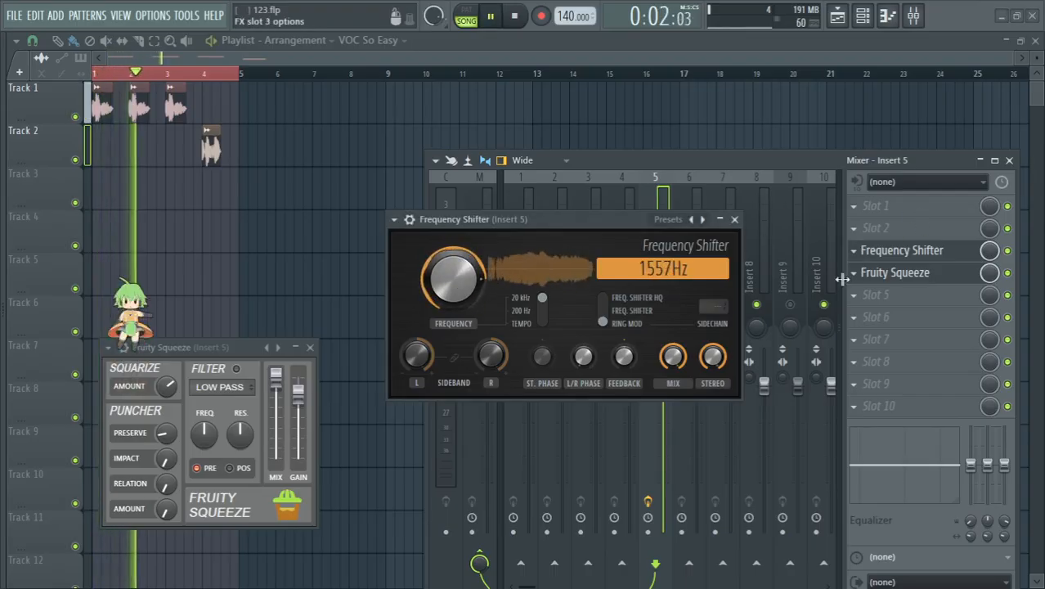
Step: Compare the vocal by bypassing and re-enabling Fruity Squeeze and the Frequency Shifter in turn during playback
click(735, 219)
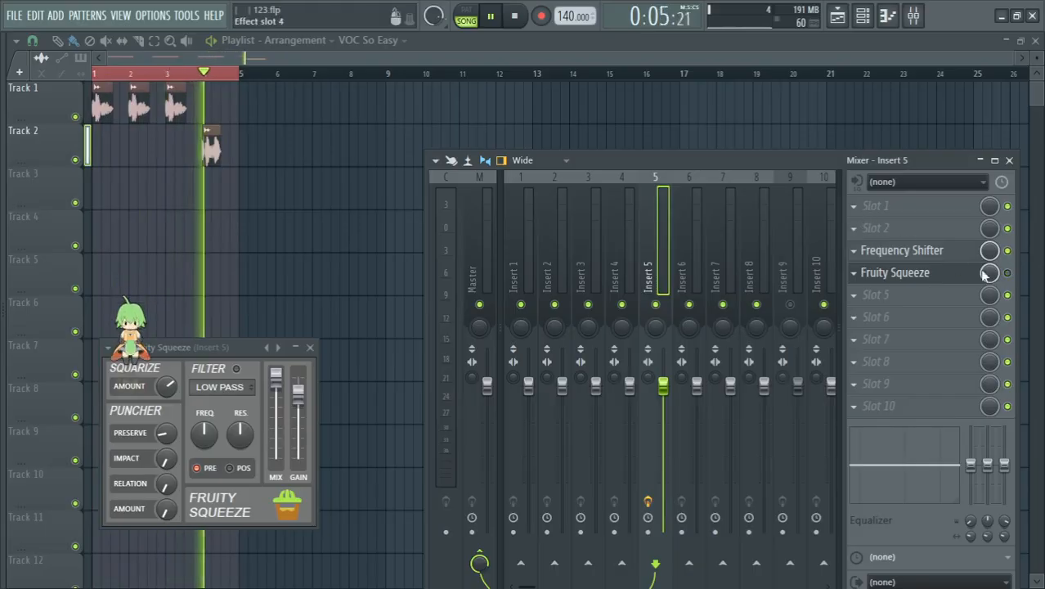
click(946, 264)
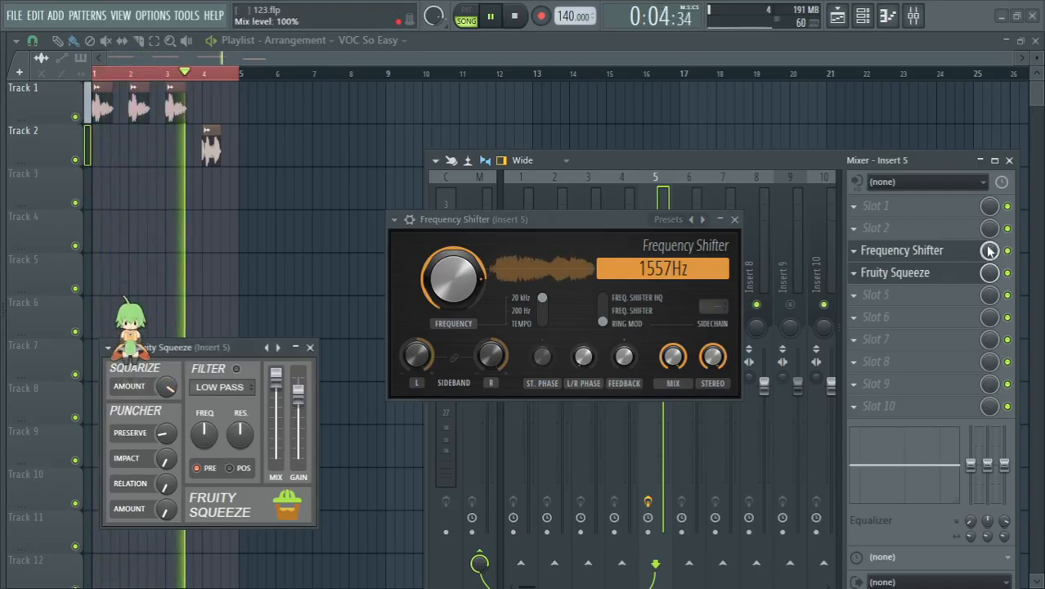
click(1008, 250)
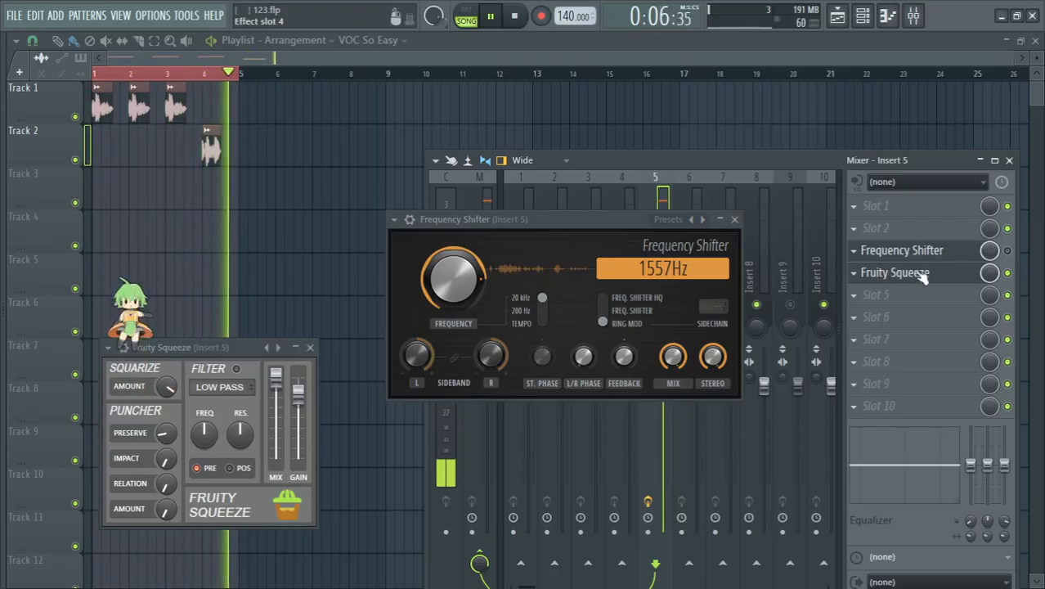
click(1008, 252)
Step: Raise the Frequency Shifter's frequency to about 3454 Hz and bypass Fruity Squeeze
mouse_move(466, 282)
mouse_down()
mouse_move(466, 336)
mouse_move(466, 248)
mouse_move(466, 287)
mouse_move(466, 274)
mouse_up()
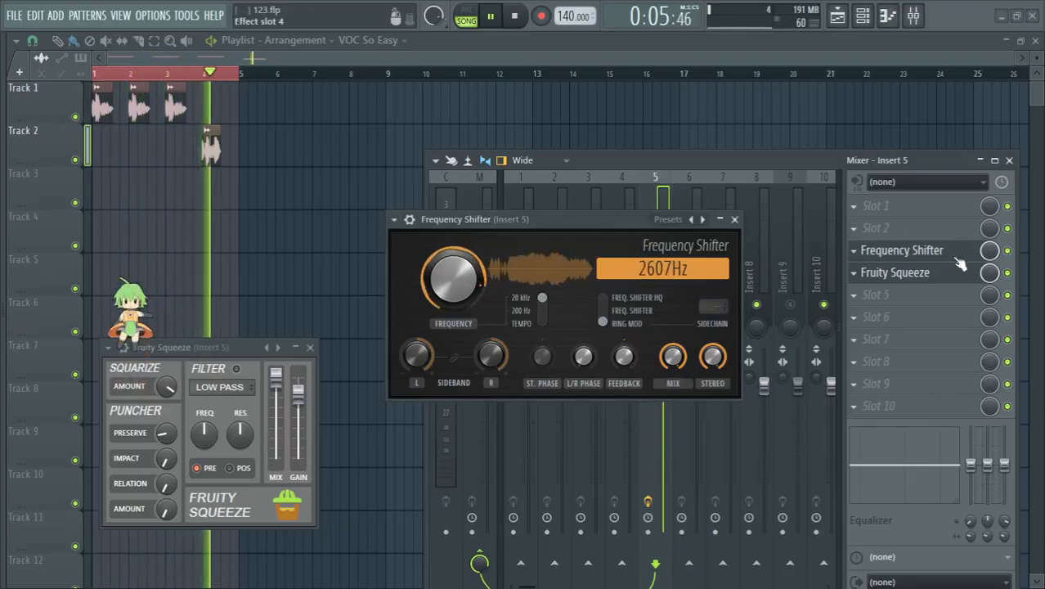
click(1008, 273)
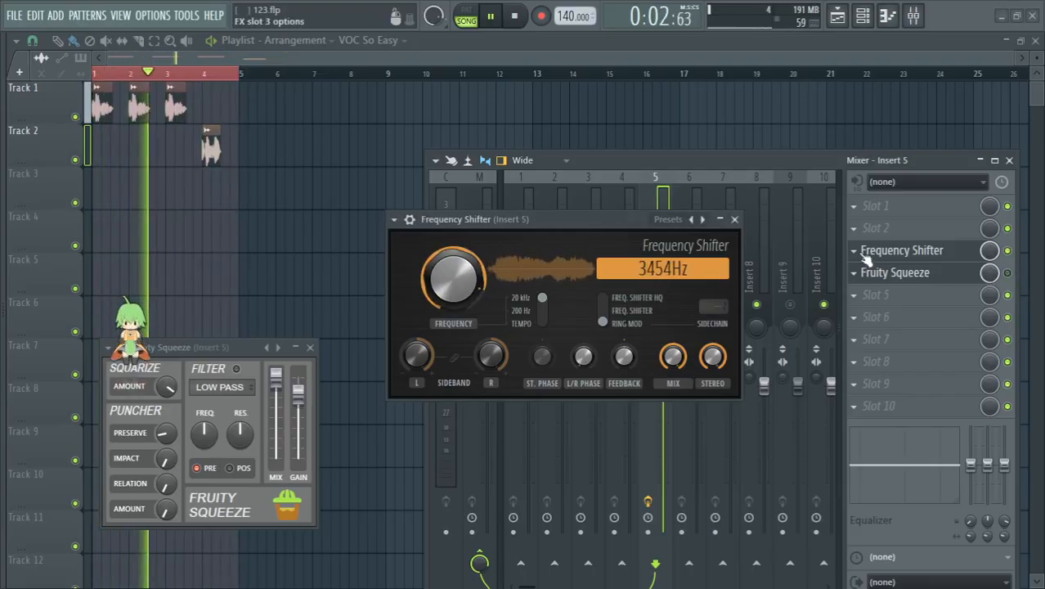
Step: Delete the Frequency Shifter from slot 3 and load a fresh Frequency Shifter in slot 2
click(864, 259)
click(873, 224)
click(865, 251)
mouse_move(861, 238)
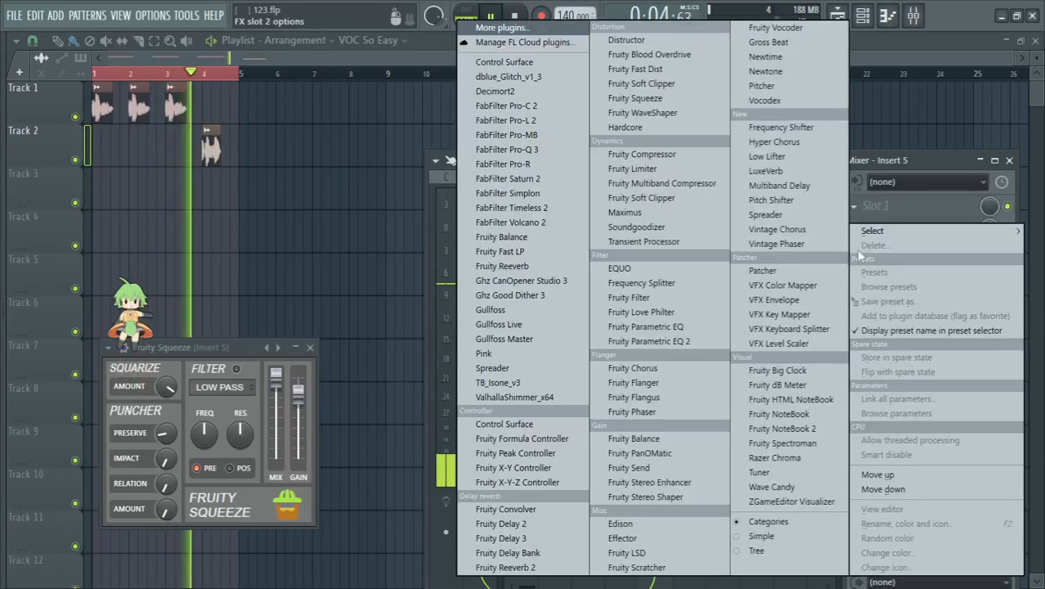
click(820, 128)
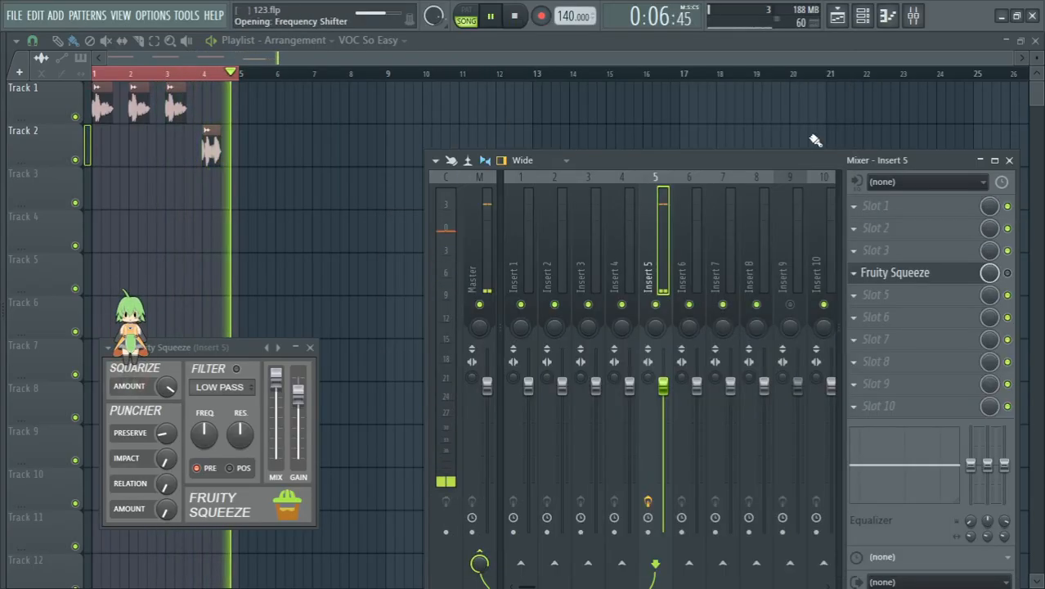
Step: Switch the new Frequency Shifter to Ring Mod and set its frequency to about 1020 Hz
click(248, 236)
drag(107, 206, 123, 296)
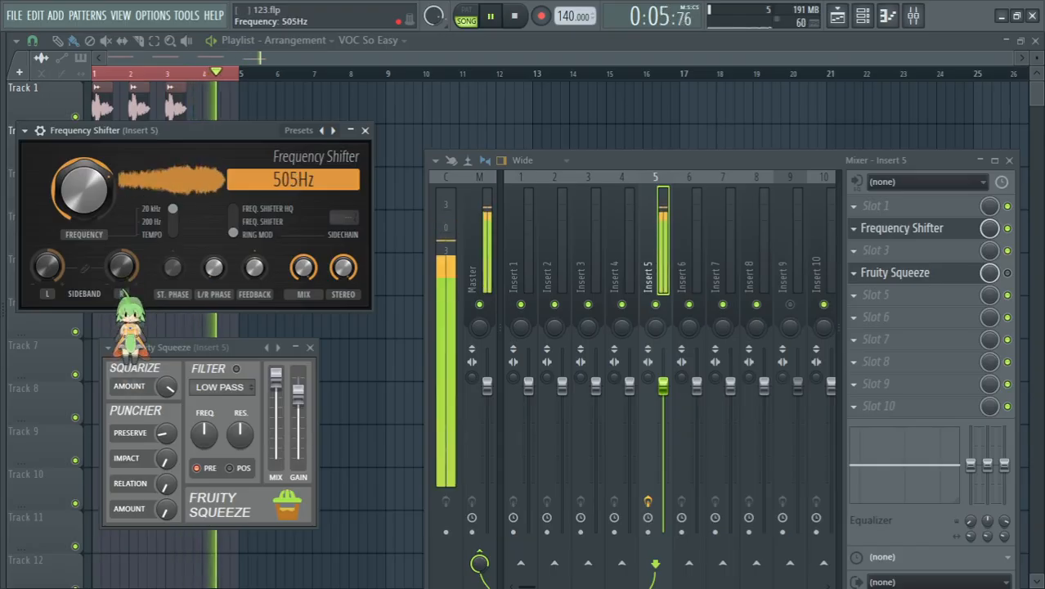
drag(84, 190, 85, 180)
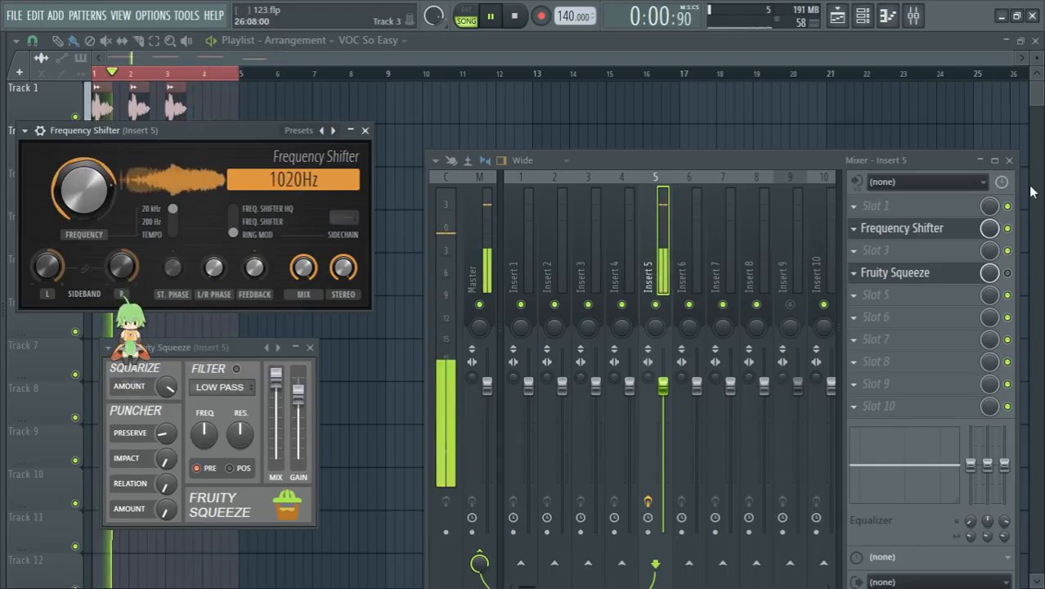
Step: Load Fruity Delay Bank in slot 1, ahead of the Frequency Shifter, and set its feedback mode to Off
click(866, 206)
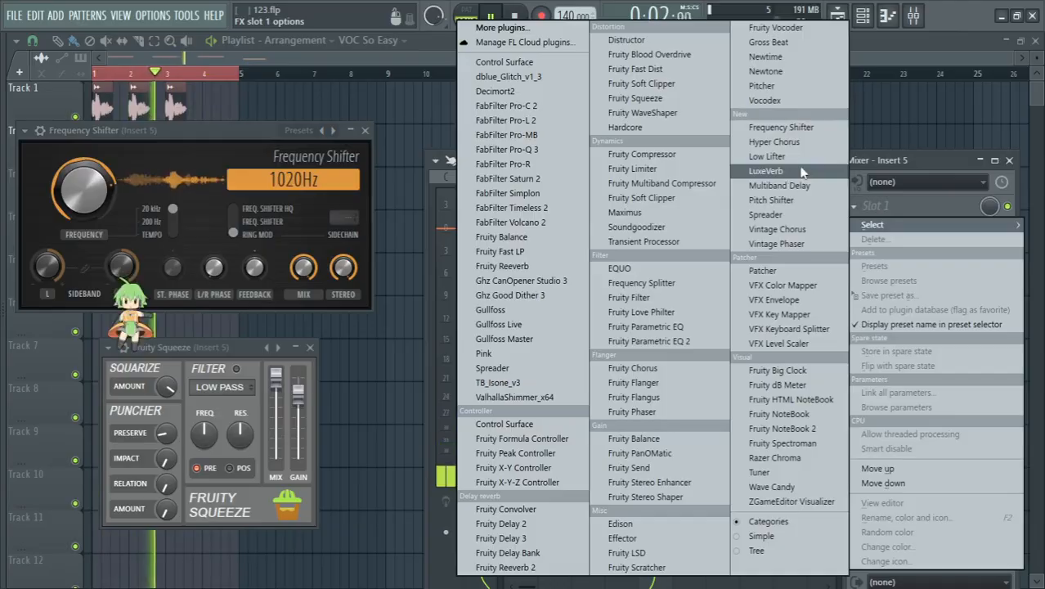
click(506, 552)
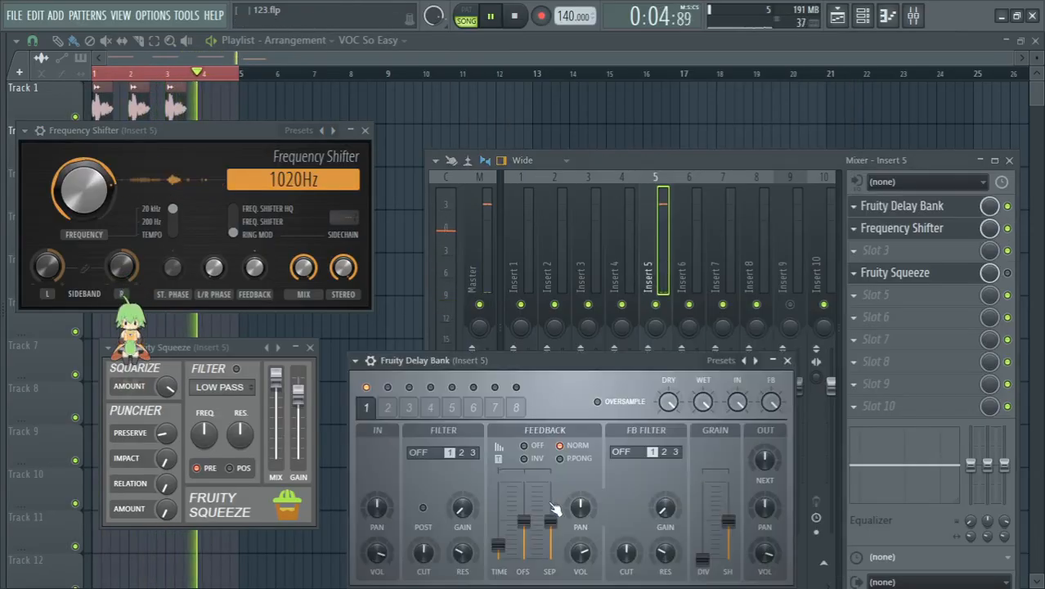
drag(578, 371, 572, 207)
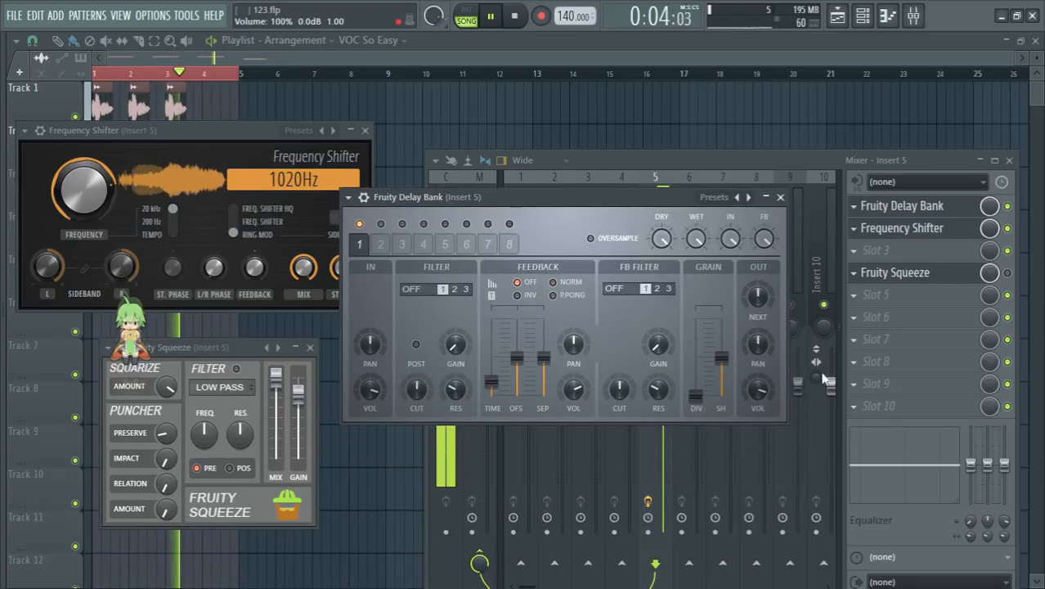
Step: Lower the Delay Bank's delay time and grain shape to near minimum and bring the grain divisions down to 1
drag(733, 398, 733, 423)
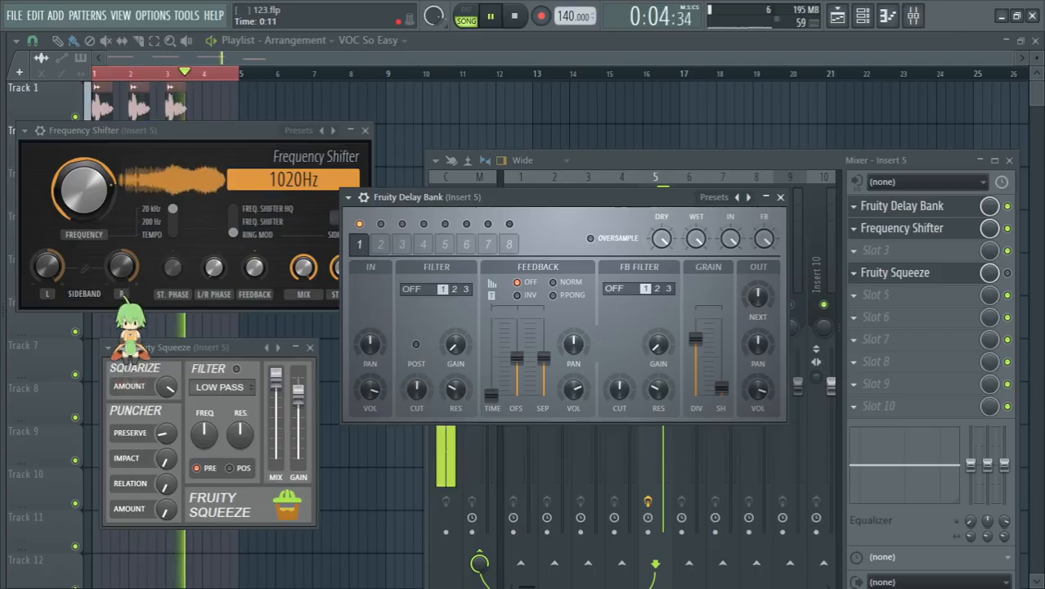
drag(696, 338, 696, 372)
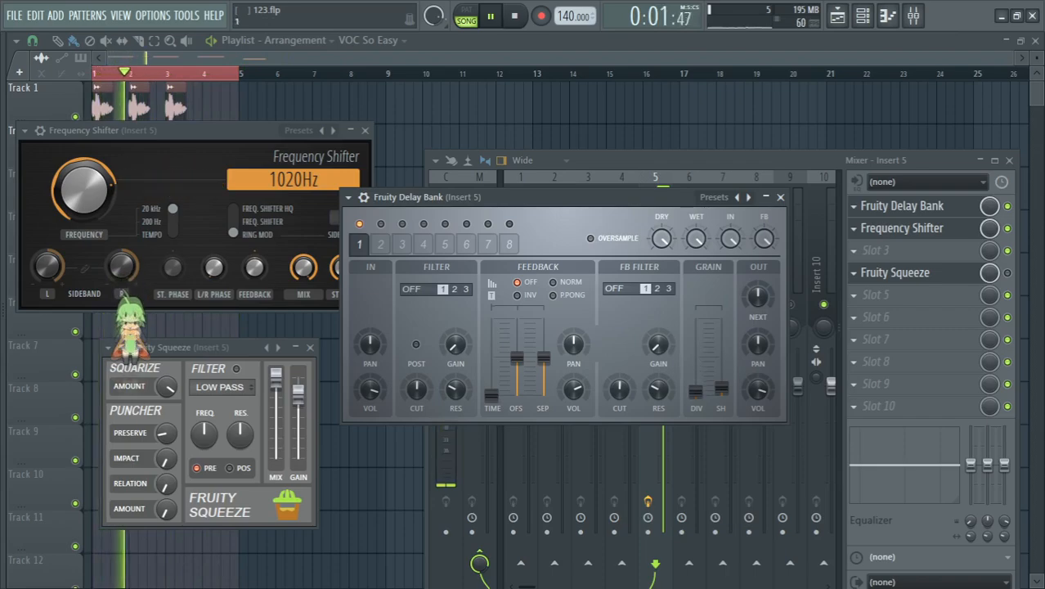
Step: Bypass the Frequency Shifter, try 13 and 3 grain divisions in the Delay Bank, and finish with the divisions about halfway up
click(1014, 232)
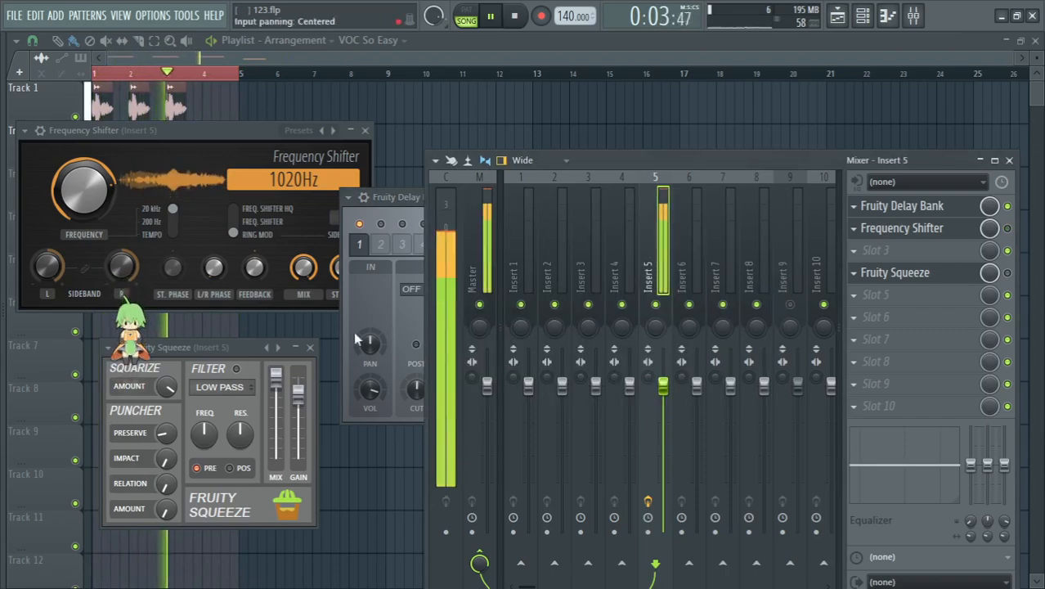
click(357, 312)
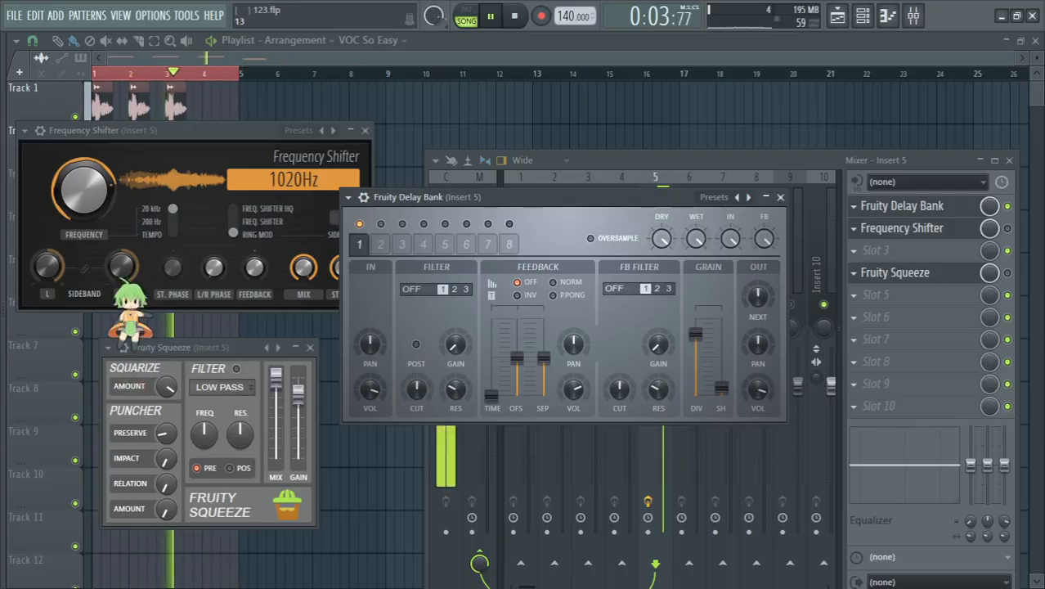
drag(696, 334, 695, 368)
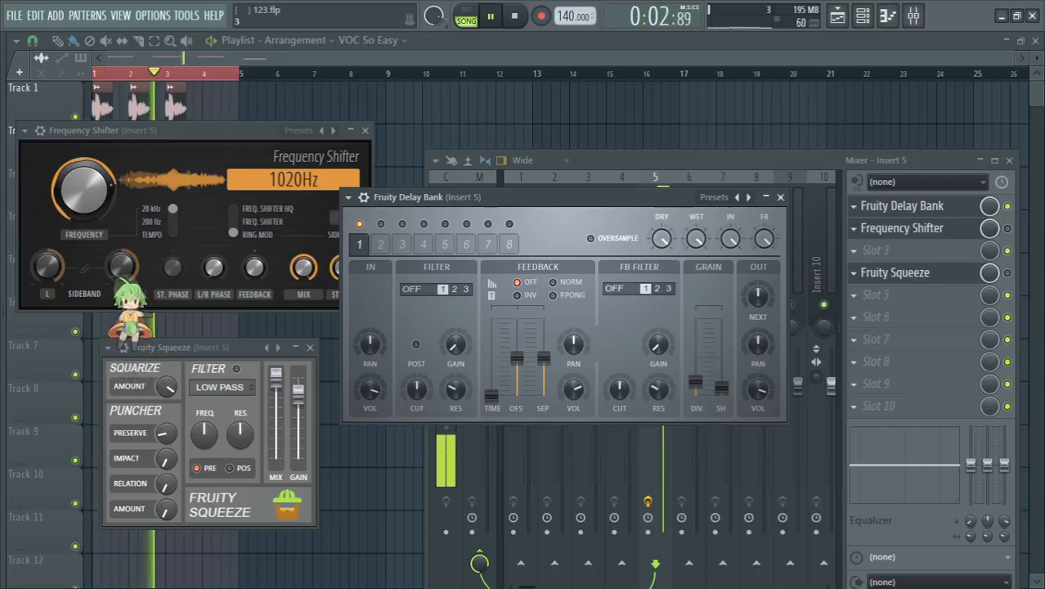
drag(727, 391, 721, 339)
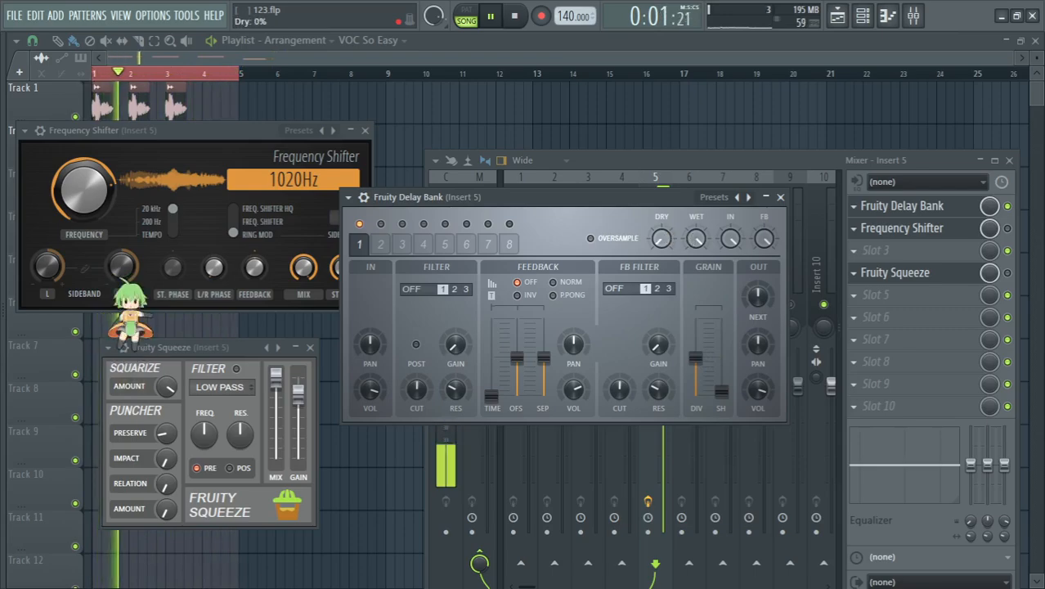
Step: Re-enable the Frequency Shifter and Fruity Squeeze, and raise the ring modulation frequency to about 4569 Hz
click(1007, 228)
mouse_move(84, 190)
mouse_down()
mouse_move(84, 159)
mouse_move(84, 214)
mouse_move(84, 152)
mouse_move(84, 171)
mouse_up()
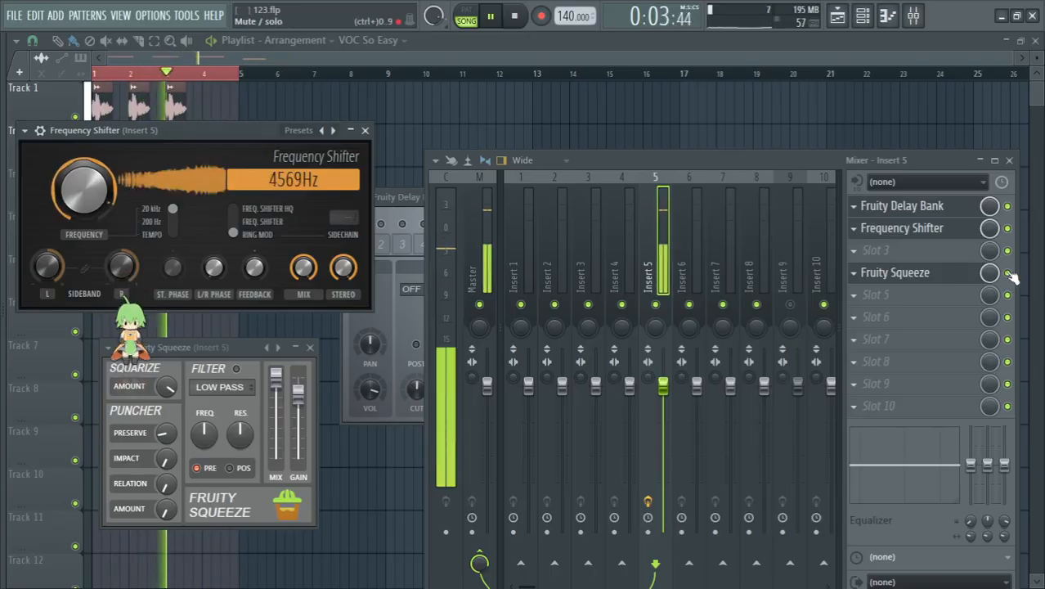
Step: Reduce Fruity Squeeze's Squarize amount and lower the Frequency Shifter's frequency to about 3215 Hz
click(909, 283)
click(909, 283)
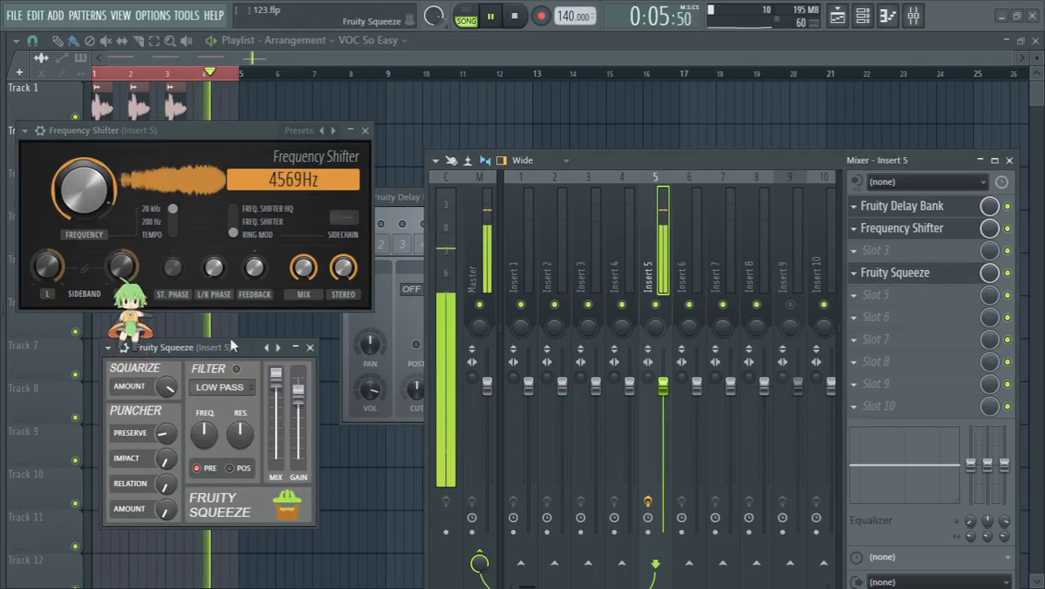
drag(166, 389, 165, 399)
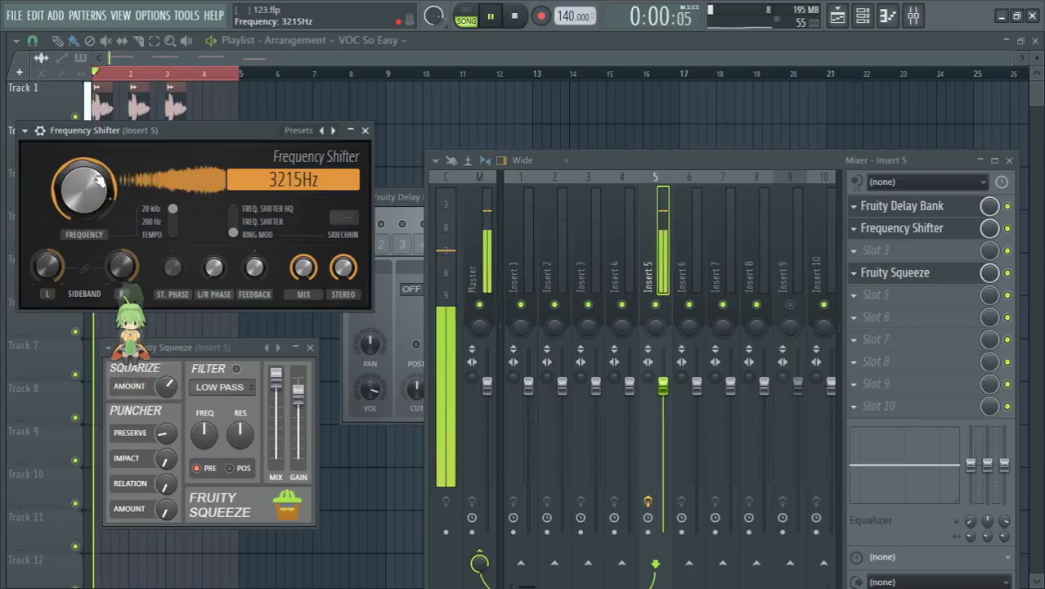
Step: Toggle the Frequency Shifter's bypass to compare, leave all three effects enabled, and set its frequency to about 3449 Hz
click(1008, 229)
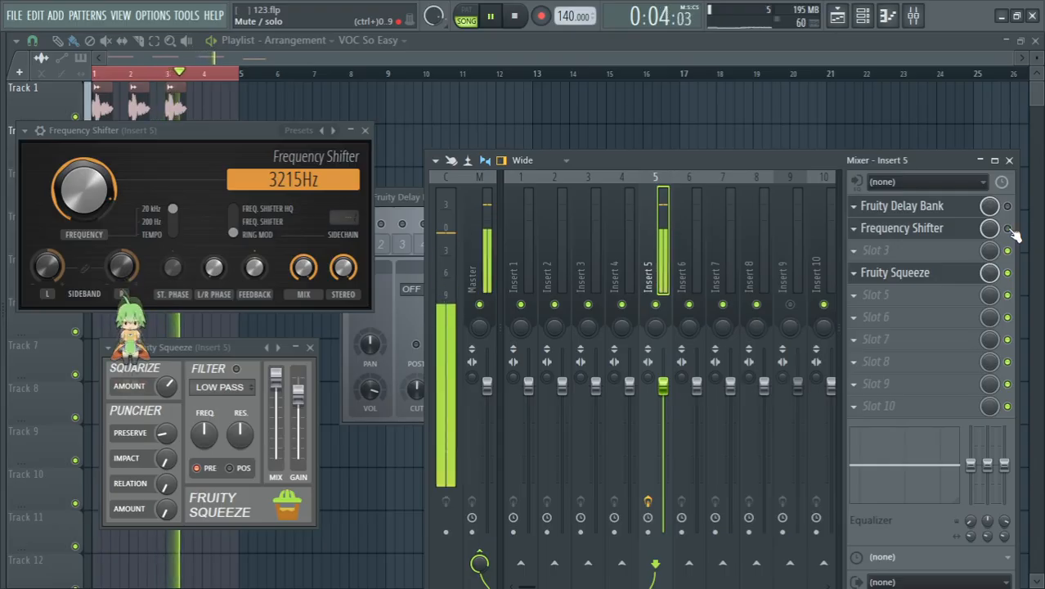
click(1008, 228)
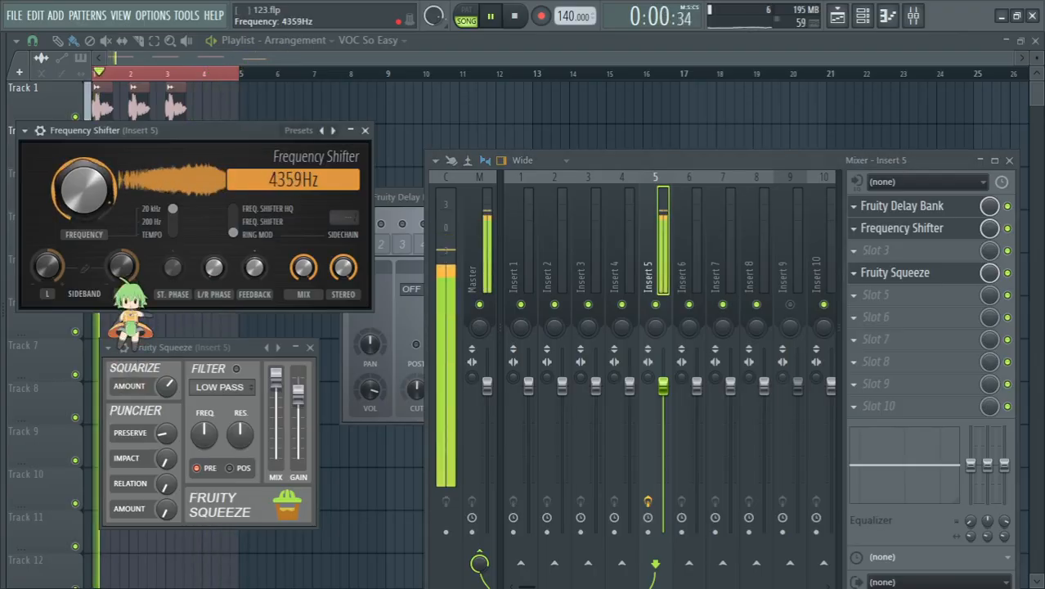
Step: Create an automation clip for the Frequency Shifter's frequency, enlarge its playlist track, and stop playback
right_click(95, 183)
click(174, 296)
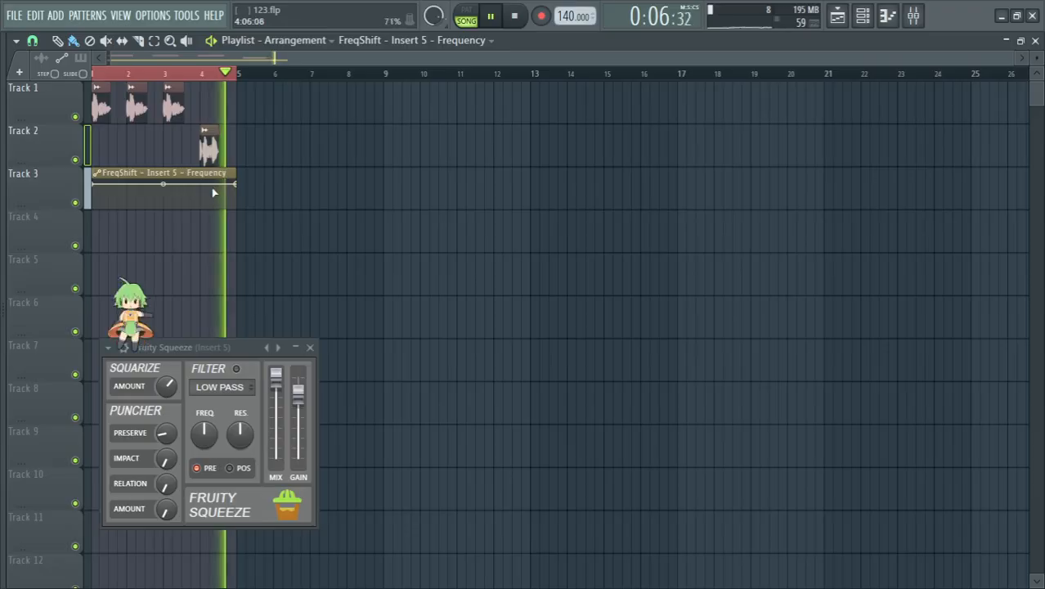
drag(59, 210, 58, 372)
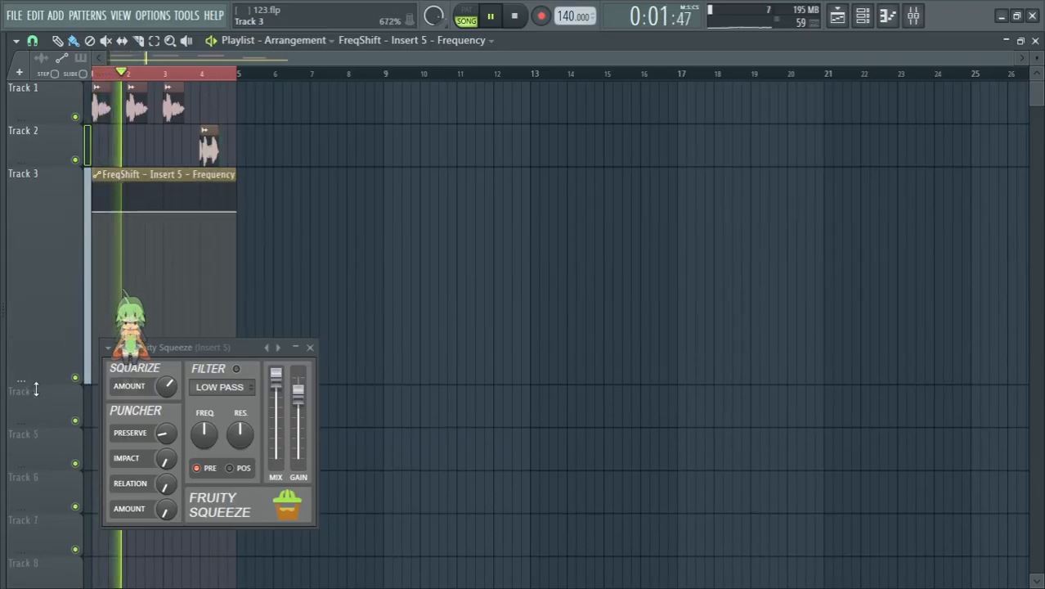
key(space)
Step: Reopen the Frequency Shifter on Insert 5, set its frequency to about 8806 Hz, and copy that value
click(913, 15)
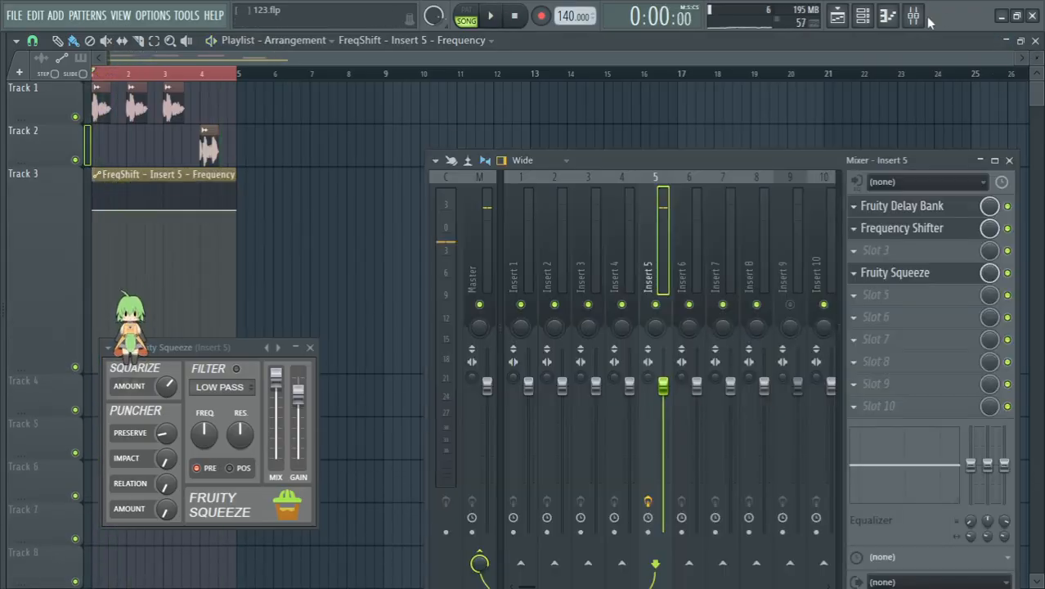
click(922, 233)
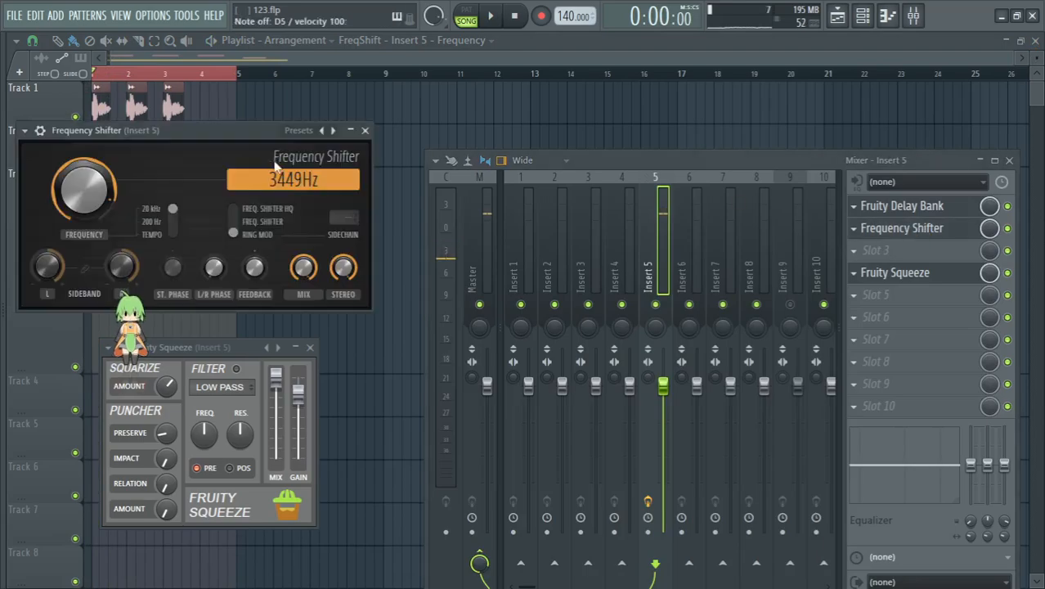
click(171, 100)
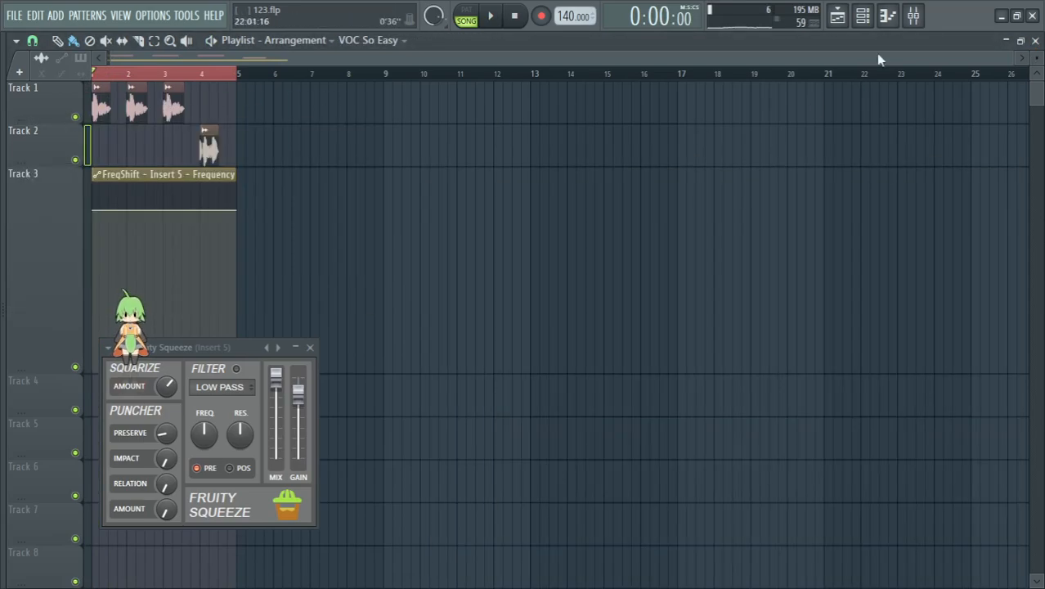
click(918, 18)
click(929, 232)
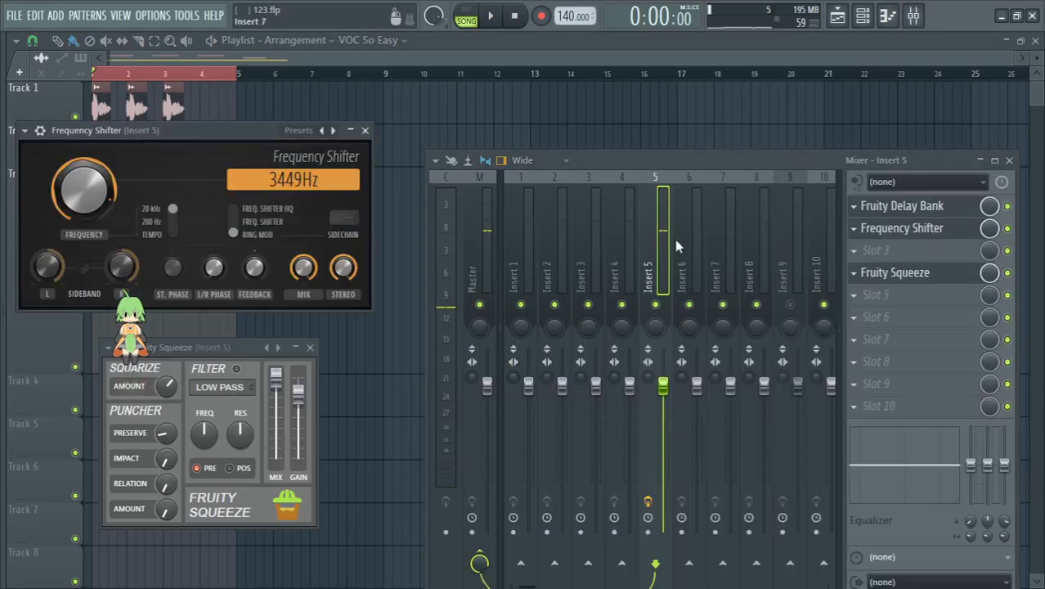
mouse_move(88, 198)
mouse_down()
mouse_move(88, 164)
mouse_move(88, 178)
mouse_up()
key(s)
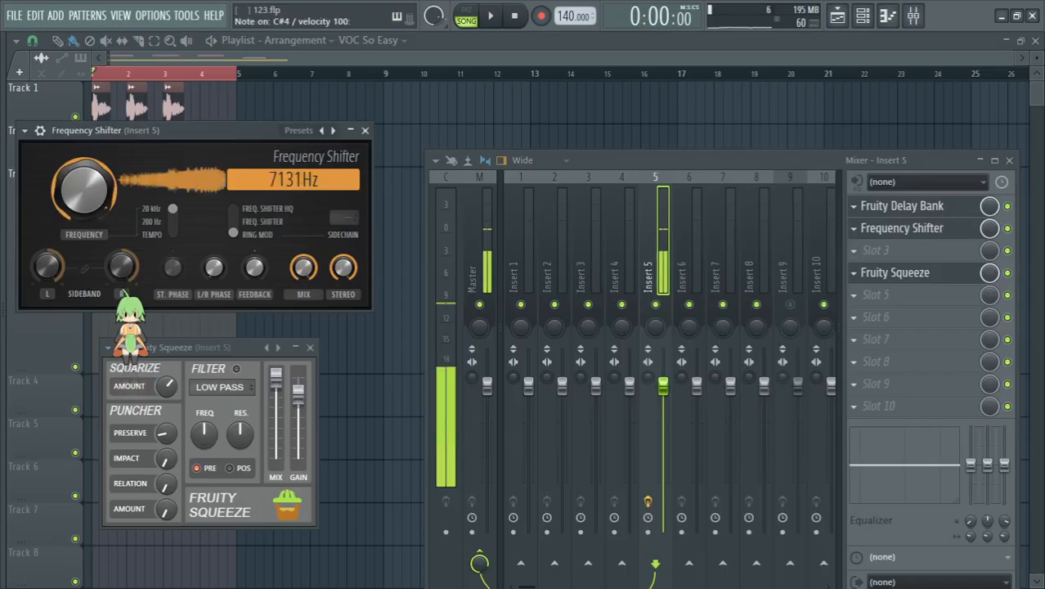
right_click(83, 190)
click(115, 385)
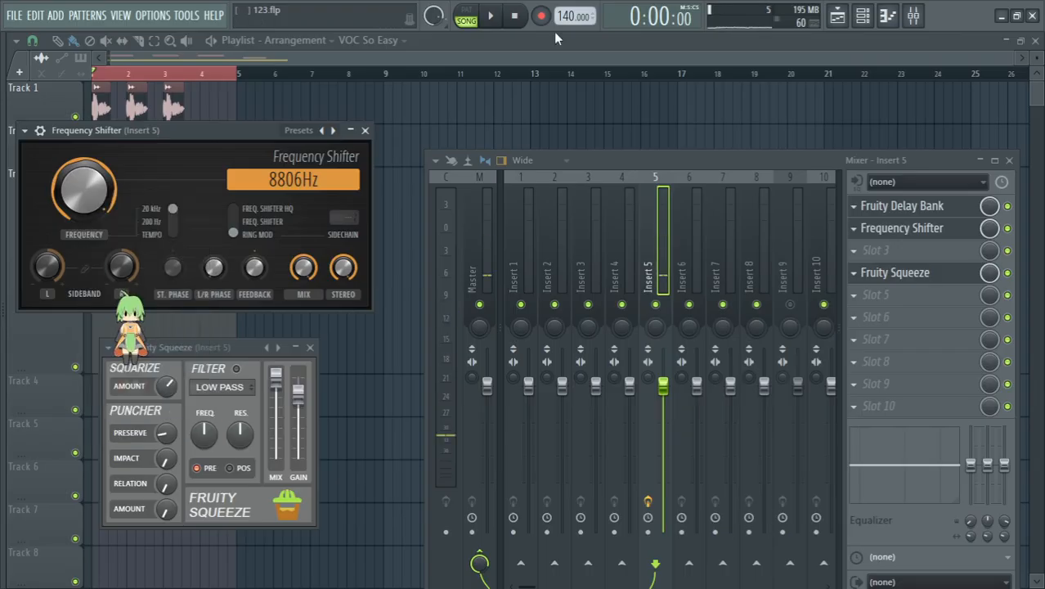
Step: Add two points to the frequency automation across the vocal clip in bar 4, pasting the copied 93% value into both
click(544, 59)
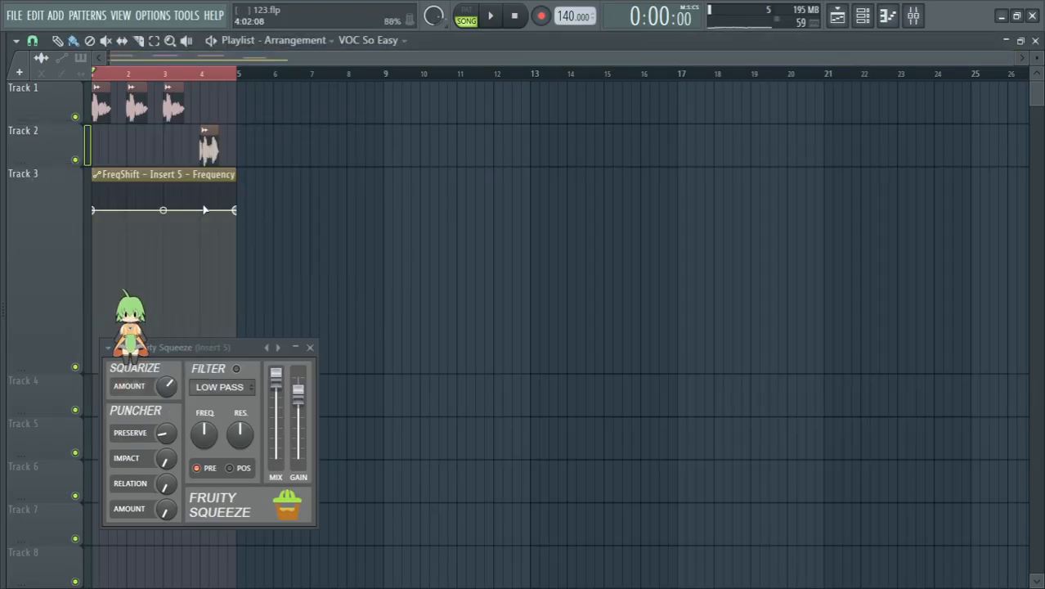
right_click(202, 197)
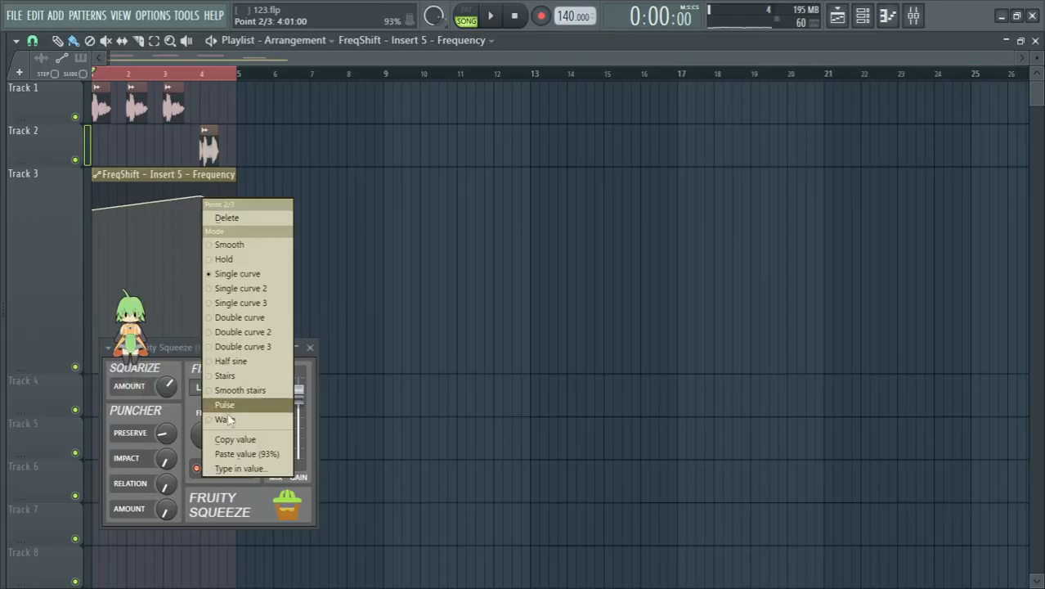
click(243, 454)
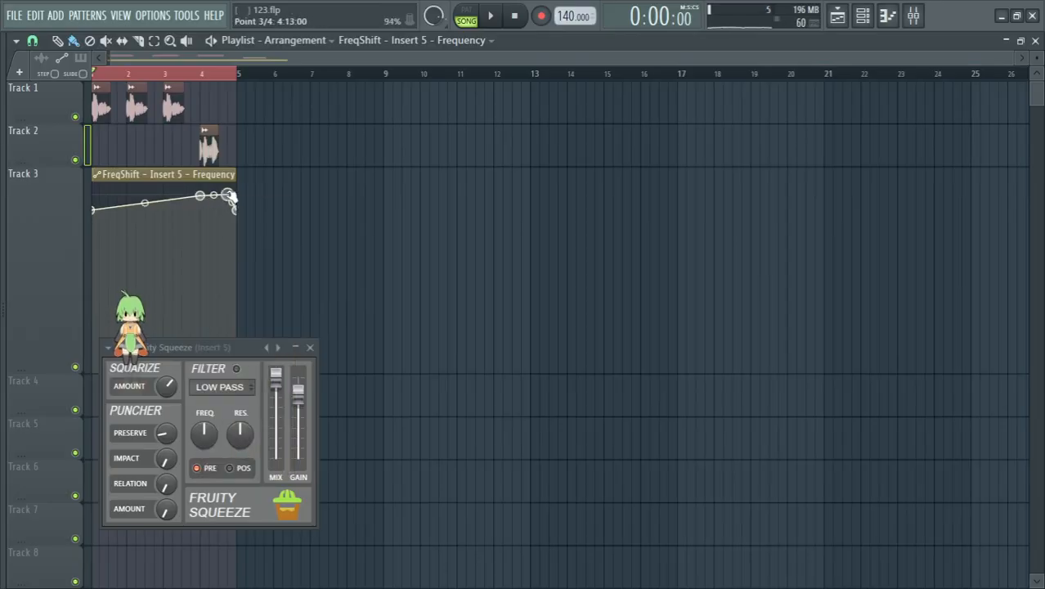
right_click(231, 197)
click(271, 452)
Step: Play back the automated arrangement and reopen Fruity Delay Bank from slot 1 of Insert 5
key(space)
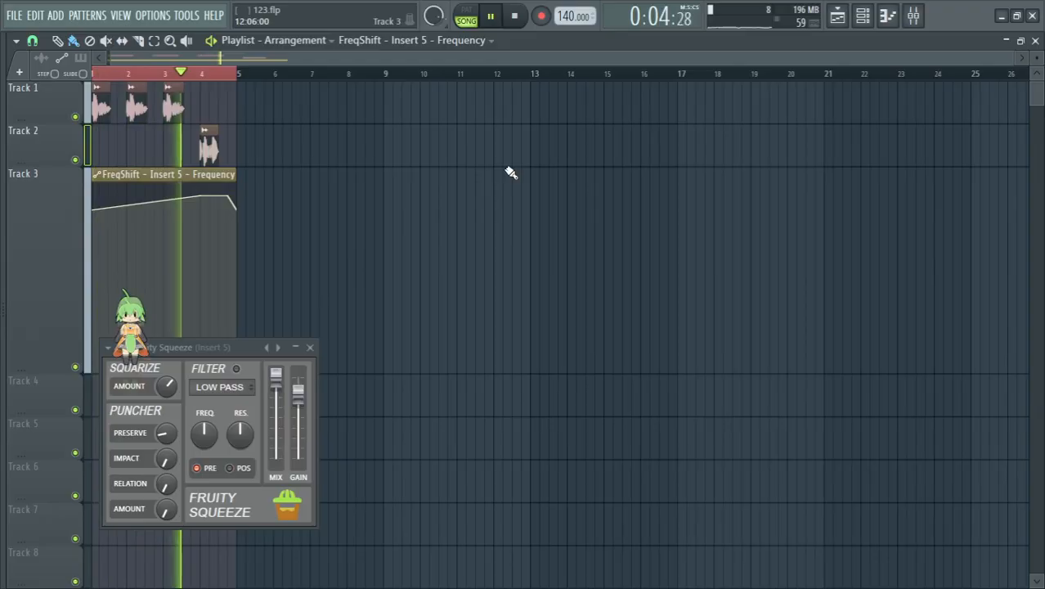
click(915, 17)
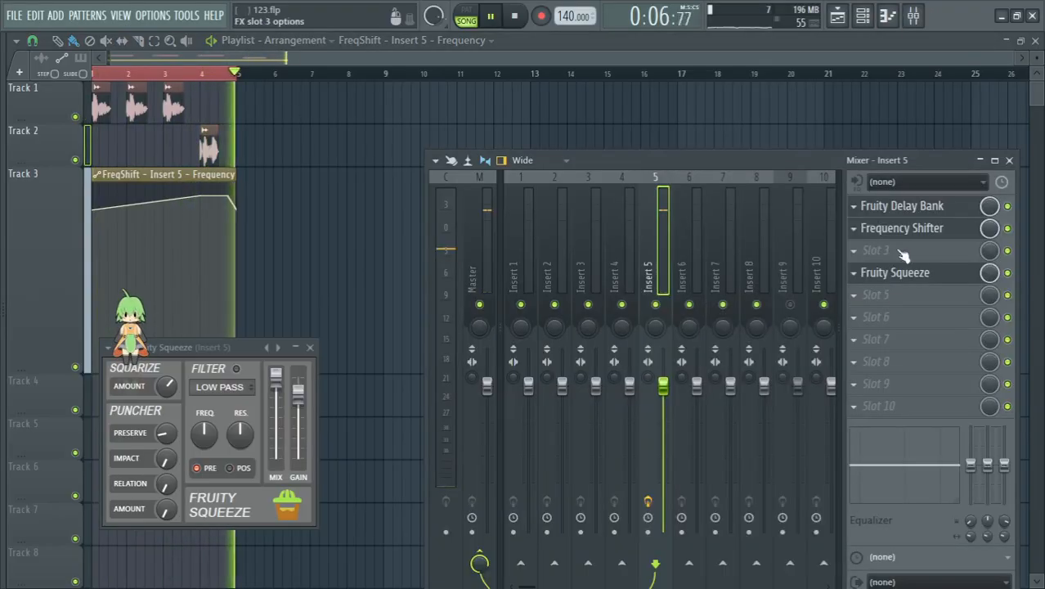
click(958, 208)
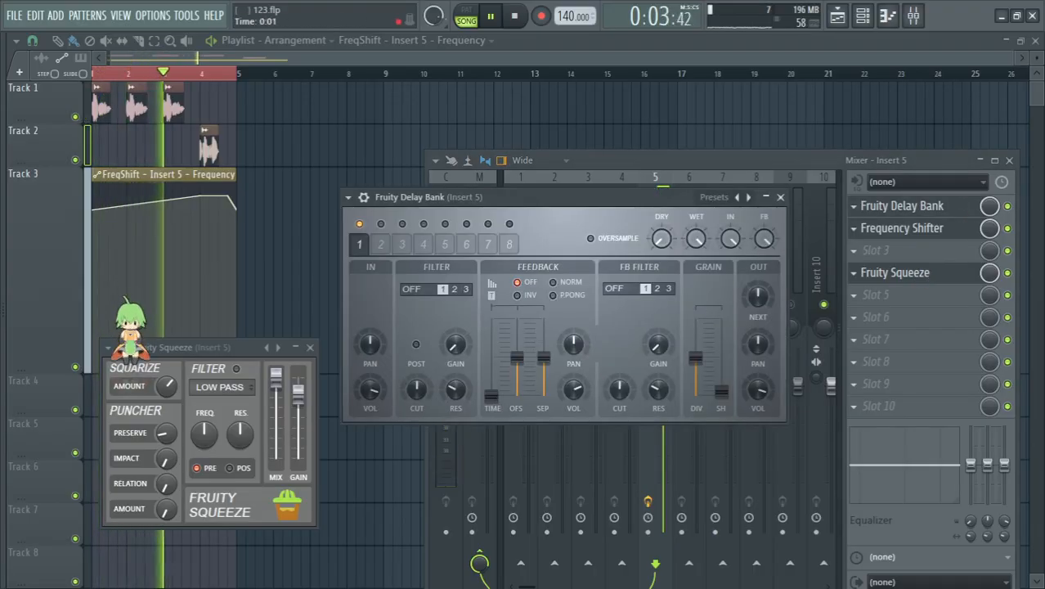